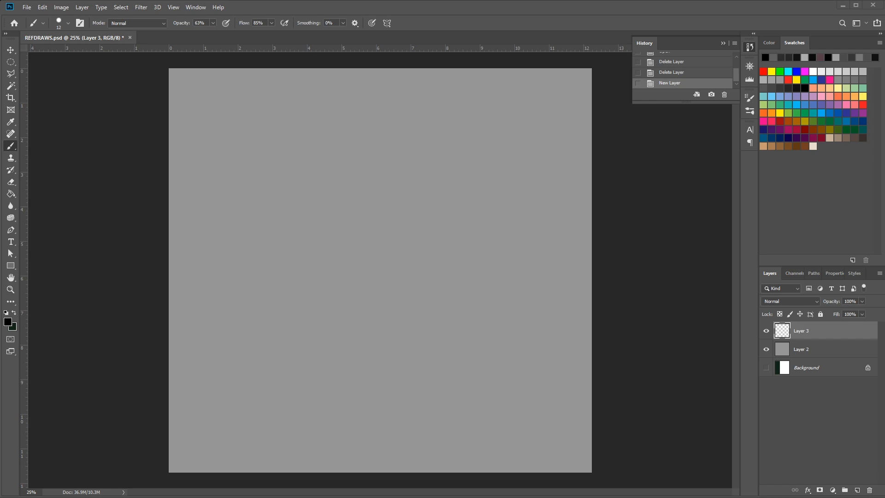
Switch to the Line of Action site in the browser and open its Animal Drawing practice tool, keeping the canvas uncovered
drag(0, 219, 519, 219)
drag(374, 204, 418, 68)
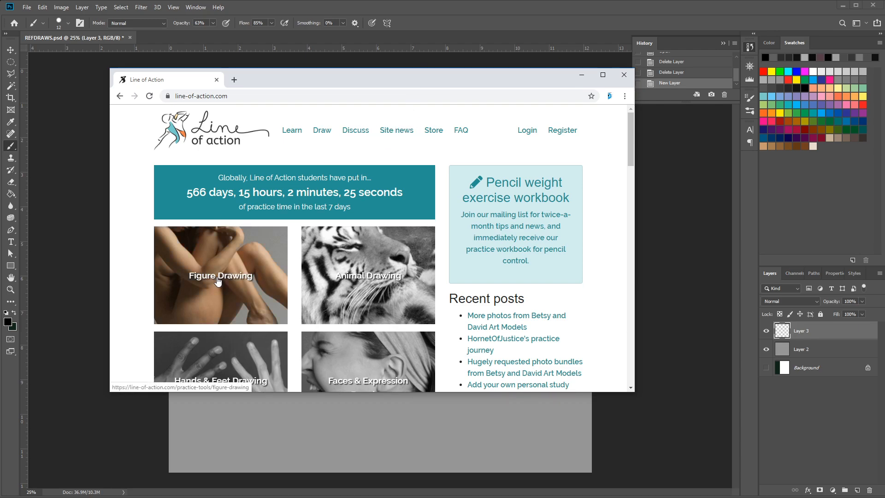
scroll(246, 272, down, 1)
scroll(359, 261, down, 2)
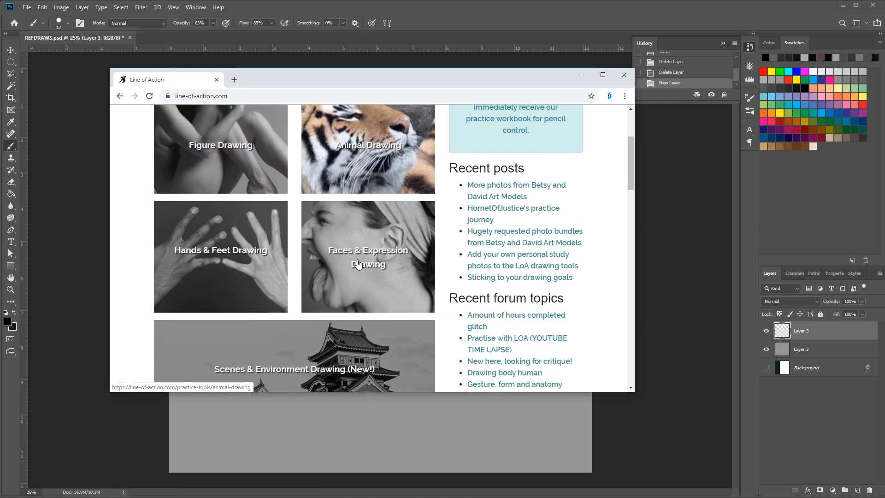
scroll(397, 292, up, 3)
click(388, 291)
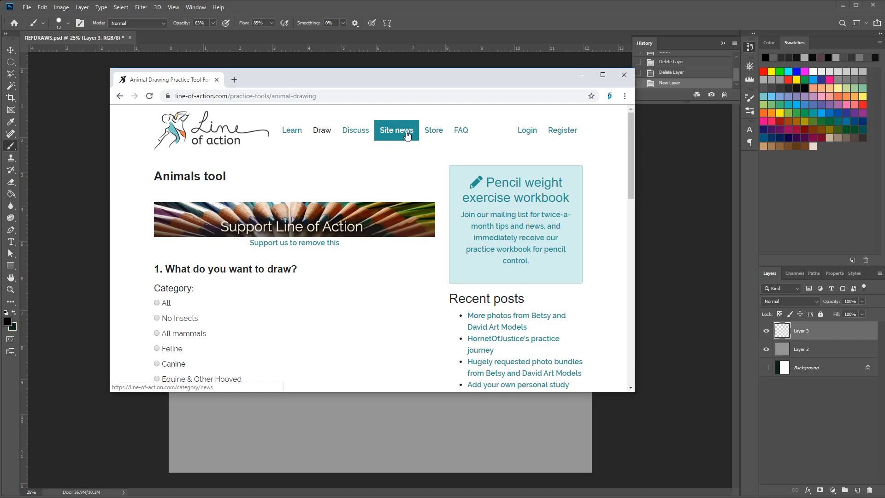
drag(563, 76, 0, 93)
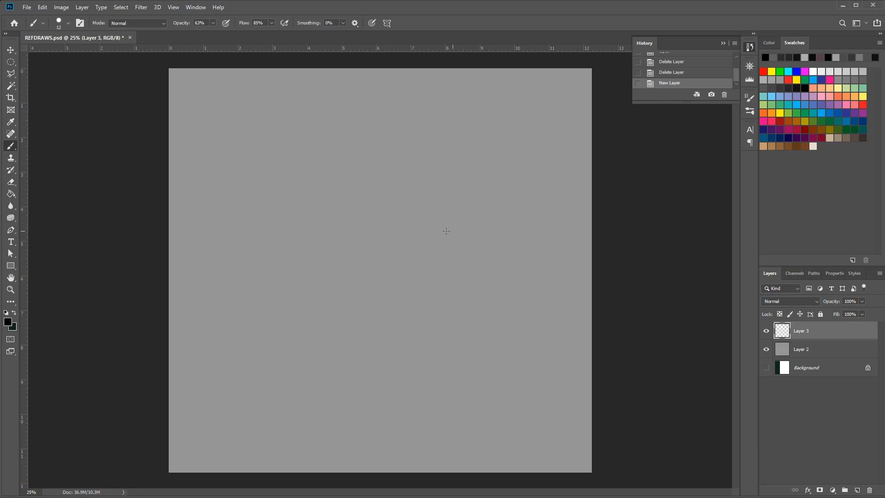
Set the brush size to 29 and sketch the upside-down bat's head and ear outline near the canvas centre
right_click(457, 194)
click(467, 242)
mouse_move(384, 198)
mouse_down()
mouse_move(394, 210)
mouse_move(384, 226)
mouse_move(395, 222)
mouse_move(386, 197)
mouse_move(361, 205)
mouse_move(379, 194)
mouse_move(384, 247)
mouse_move(395, 253)
mouse_move(387, 270)
mouse_move(379, 258)
mouse_move(391, 276)
mouse_move(390, 267)
mouse_move(391, 328)
mouse_move(374, 300)
mouse_move(356, 302)
mouse_move(331, 282)
mouse_move(336, 293)
mouse_move(316, 297)
mouse_move(304, 285)
mouse_move(316, 256)
mouse_move(315, 272)
mouse_move(330, 275)
mouse_move(313, 270)
mouse_move(316, 281)
mouse_move(316, 236)
mouse_move(311, 250)
mouse_move(323, 227)
mouse_move(335, 211)
mouse_move(362, 203)
mouse_up()
mouse_move(318, 237)
mouse_down()
mouse_move(346, 208)
mouse_move(325, 223)
mouse_move(311, 261)
mouse_up()
mouse_move(320, 217)
mouse_down()
mouse_move(309, 254)
mouse_move(333, 209)
mouse_move(360, 203)
mouse_up()
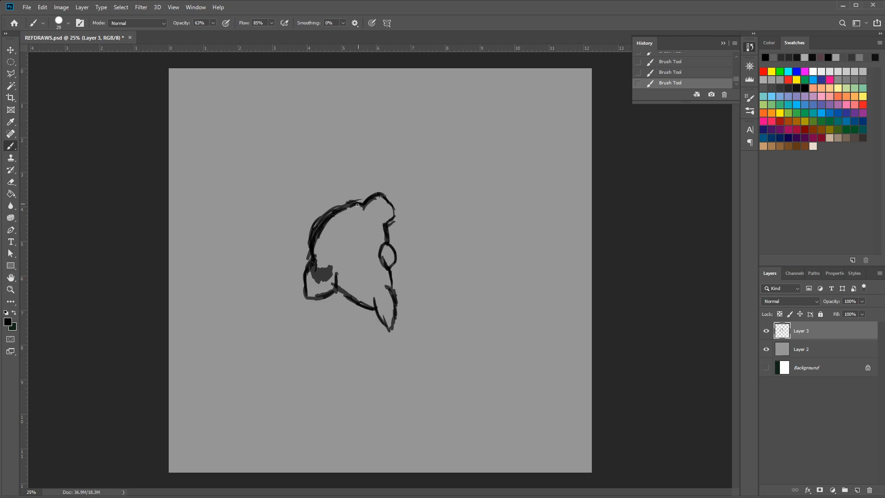
Draw the bat's two eyes with pupils and shade the insides of both ears in black
mouse_move(331, 233)
mouse_down()
mouse_move(346, 226)
mouse_move(353, 240)
mouse_move(330, 237)
mouse_move(344, 224)
mouse_move(392, 225)
mouse_move(387, 200)
mouse_move(374, 203)
mouse_move(394, 213)
mouse_move(391, 281)
mouse_up()
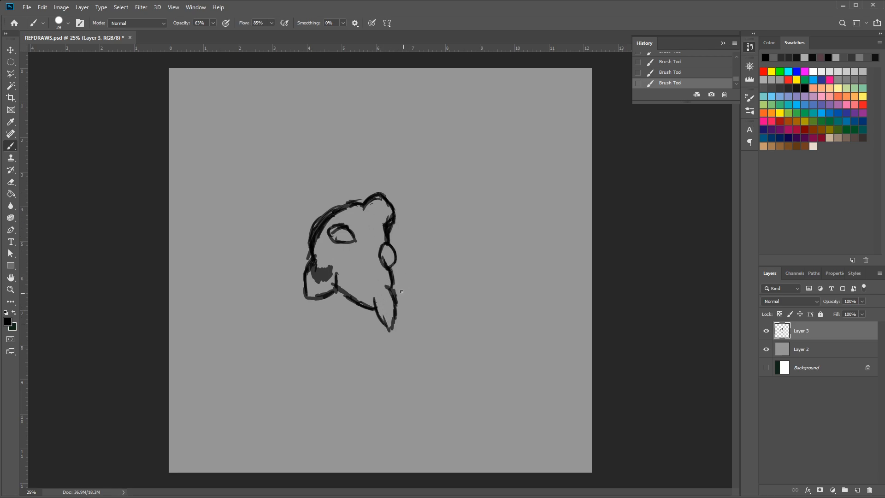
mouse_move(384, 301)
mouse_down()
mouse_move(388, 310)
mouse_move(384, 301)
mouse_up()
mouse_move(335, 275)
mouse_down()
mouse_move(325, 278)
mouse_move(325, 267)
mouse_move(318, 283)
mouse_move(319, 266)
mouse_up()
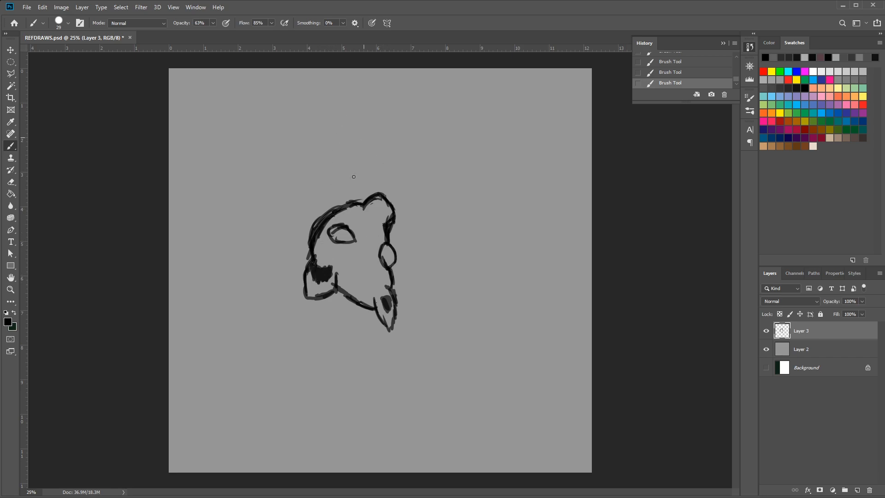
mouse_move(340, 233)
mouse_down()
mouse_move(383, 257)
mouse_move(389, 244)
mouse_move(385, 262)
mouse_move(382, 246)
mouse_up()
drag(390, 251, 388, 257)
Sketch the folded wing edge rising from the left side of the bat's head
mouse_move(306, 236)
mouse_down()
mouse_move(293, 215)
mouse_move(302, 242)
mouse_move(287, 230)
mouse_move(295, 186)
mouse_up()
drag(291, 220, 288, 182)
drag(290, 202, 288, 190)
mouse_move(288, 216)
mouse_down()
mouse_move(283, 235)
mouse_move(307, 236)
mouse_move(284, 179)
mouse_move(282, 198)
mouse_move(283, 172)
mouse_up()
drag(283, 172, 288, 210)
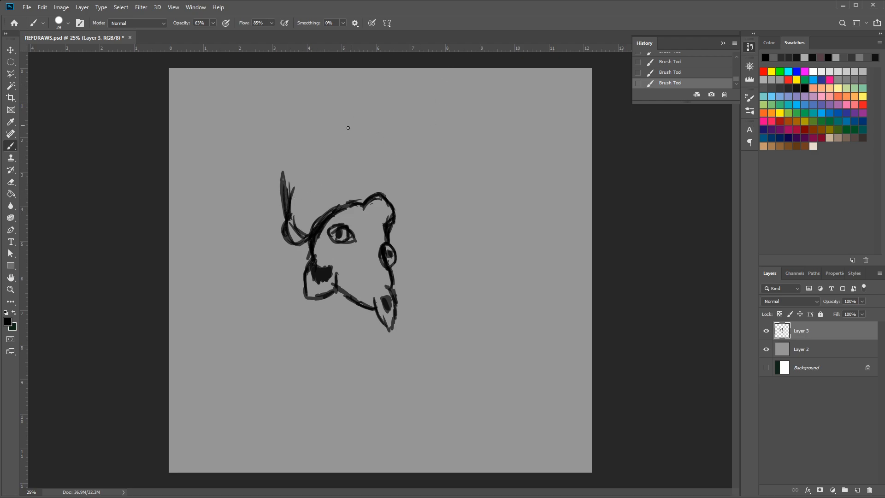
Sketch the wrapped wing folds above the bat's head and the long wing edge down the right side of its face
mouse_move(293, 161)
mouse_down()
mouse_move(331, 175)
mouse_move(359, 158)
mouse_move(378, 161)
mouse_move(391, 178)
mouse_up()
mouse_move(374, 148)
mouse_down()
mouse_move(394, 163)
mouse_move(351, 152)
mouse_move(373, 148)
mouse_up()
mouse_move(356, 141)
mouse_down()
mouse_move(362, 146)
mouse_move(344, 139)
mouse_move(371, 151)
mouse_move(313, 123)
mouse_up()
mouse_move(312, 124)
mouse_down()
mouse_move(346, 138)
mouse_move(295, 125)
mouse_move(318, 123)
mouse_move(285, 120)
mouse_move(286, 138)
mouse_move(273, 144)
mouse_move(290, 154)
mouse_move(283, 140)
mouse_move(265, 145)
mouse_move(301, 164)
mouse_move(276, 155)
mouse_move(280, 172)
mouse_move(274, 142)
mouse_move(282, 201)
mouse_up()
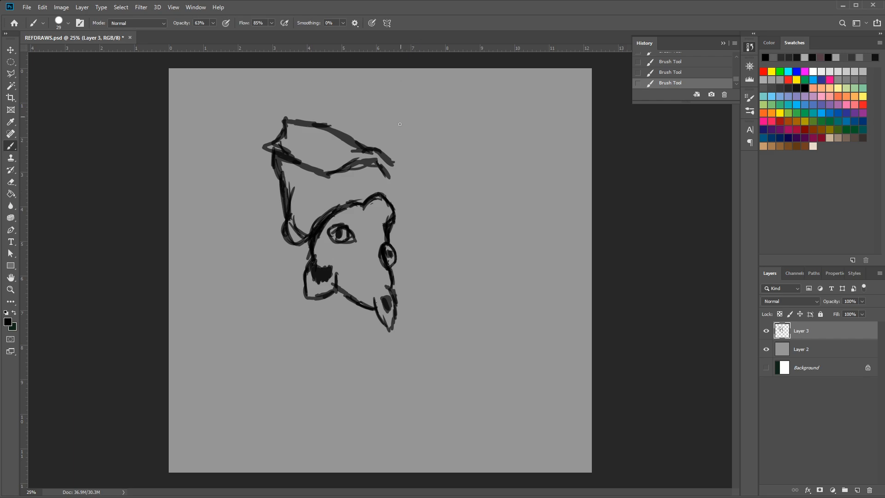
mouse_move(378, 164)
mouse_down()
mouse_move(360, 164)
mouse_move(381, 183)
mouse_move(361, 174)
mouse_move(382, 184)
mouse_up()
mouse_move(372, 174)
mouse_down()
mouse_move(394, 178)
mouse_move(419, 277)
mouse_up()
mouse_move(411, 247)
mouse_down()
mouse_move(413, 280)
mouse_move(411, 269)
mouse_move(404, 281)
mouse_move(408, 275)
mouse_move(396, 277)
mouse_move(414, 278)
mouse_move(397, 208)
mouse_up()
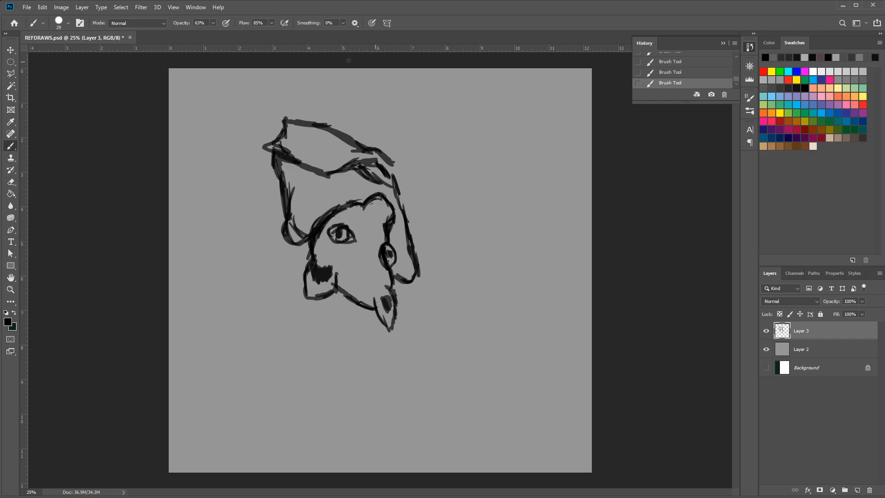
Move the bat sketch lower on the canvas to make room above it, and return to the Brush tool
click(10, 50)
drag(374, 225, 389, 306)
click(12, 146)
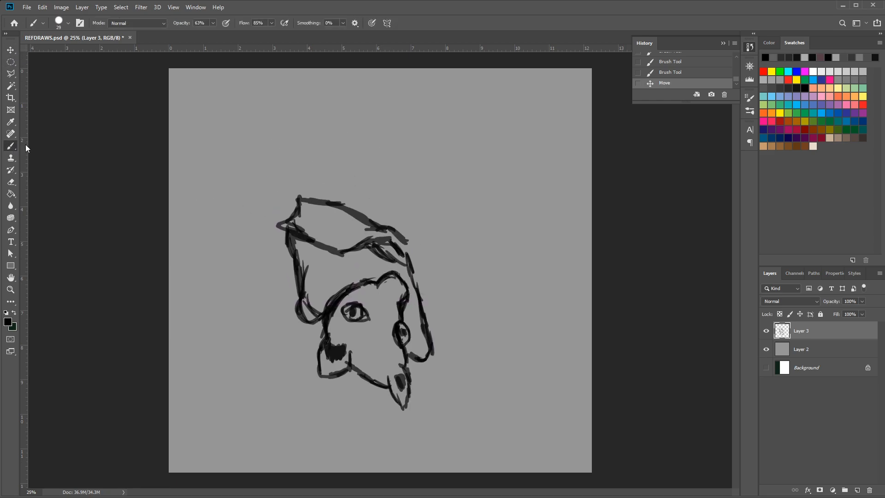
Draw the bat's upper body edges converging from both sides of the wing fold to a point above it
drag(411, 266, 396, 206)
mouse_move(408, 238)
mouse_down()
mouse_move(363, 146)
mouse_move(362, 154)
mouse_move(364, 145)
mouse_move(370, 158)
mouse_move(361, 128)
mouse_move(366, 147)
mouse_move(348, 128)
mouse_up()
mouse_move(362, 140)
mouse_down()
mouse_move(355, 133)
mouse_move(313, 181)
mouse_up()
mouse_move(319, 171)
mouse_down()
mouse_move(333, 156)
mouse_move(295, 208)
mouse_up()
drag(316, 183, 303, 194)
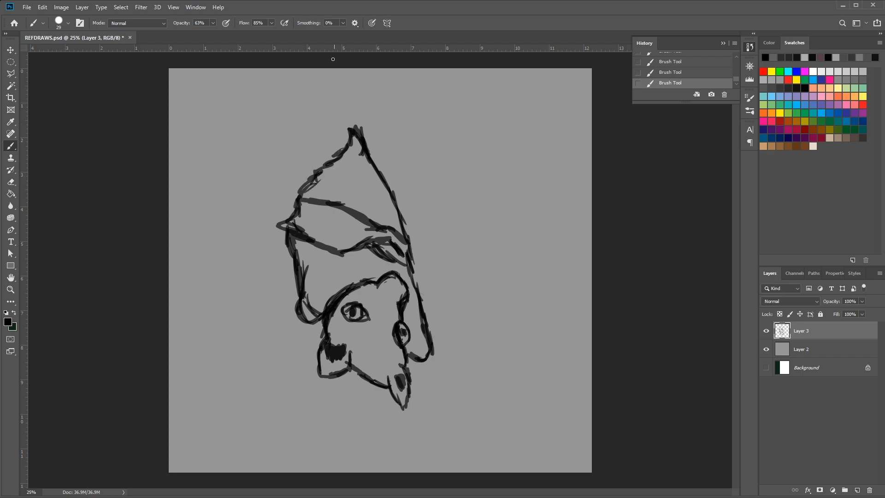
Add the narrow peak above the bat's body, with a long line running down to the left wing fold
mouse_move(344, 118)
mouse_down()
mouse_move(354, 141)
mouse_move(348, 129)
mouse_up()
mouse_move(344, 112)
mouse_down()
mouse_move(355, 144)
mouse_move(347, 125)
mouse_up()
mouse_move(335, 93)
mouse_down()
mouse_move(358, 142)
mouse_move(320, 85)
mouse_up()
drag(321, 86, 305, 153)
drag(317, 116, 299, 193)
drag(317, 109, 300, 186)
drag(308, 135, 301, 175)
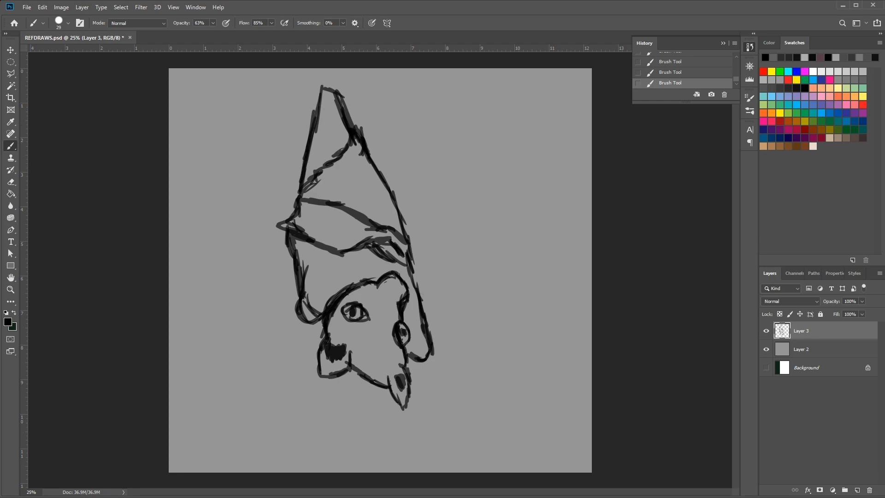
Scale the bat sketch to about 49% and place it in the canvas's upper-left corner
drag(0, 43, 0, 129)
click(10, 50)
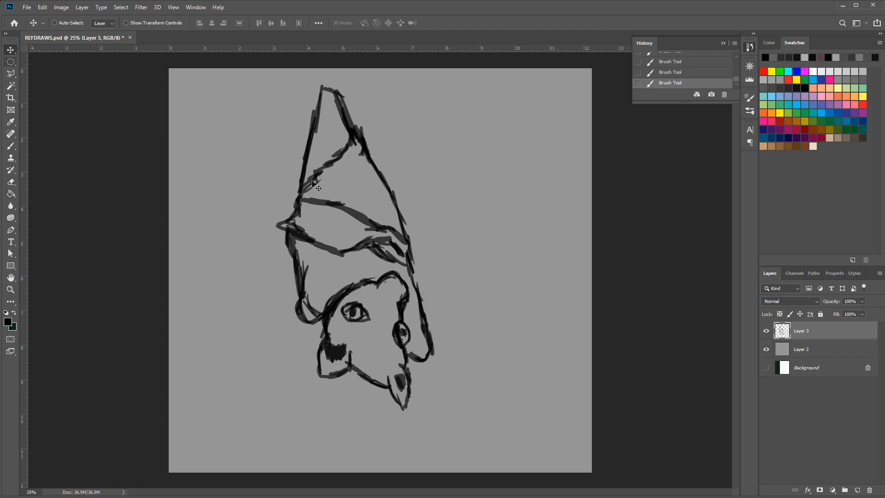
drag(375, 180, 313, 169)
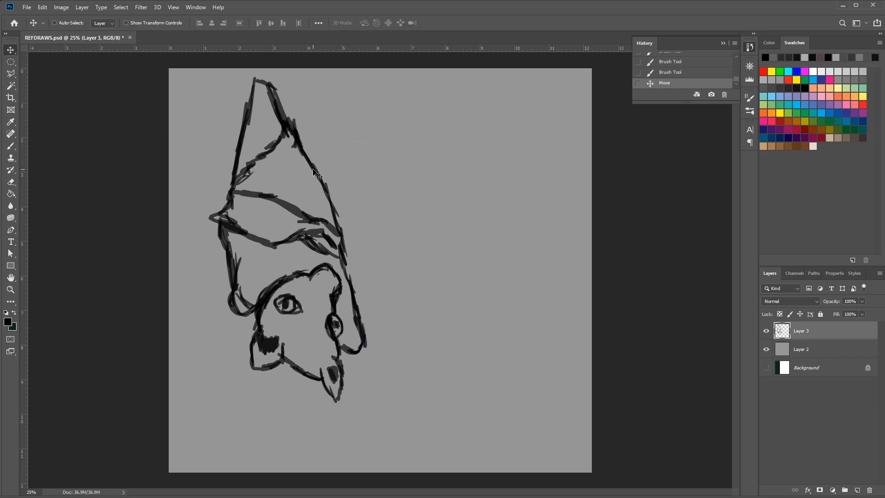
key(ctrl+t)
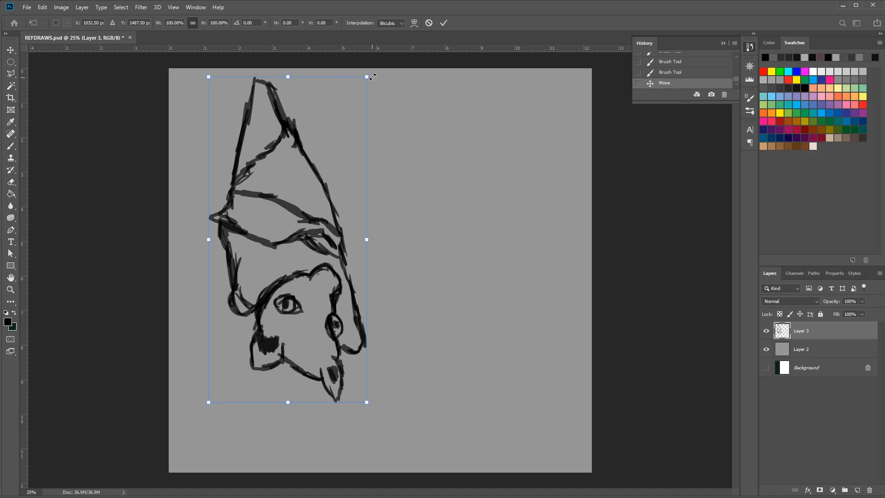
drag(373, 77, 300, 206)
drag(253, 268, 232, 144)
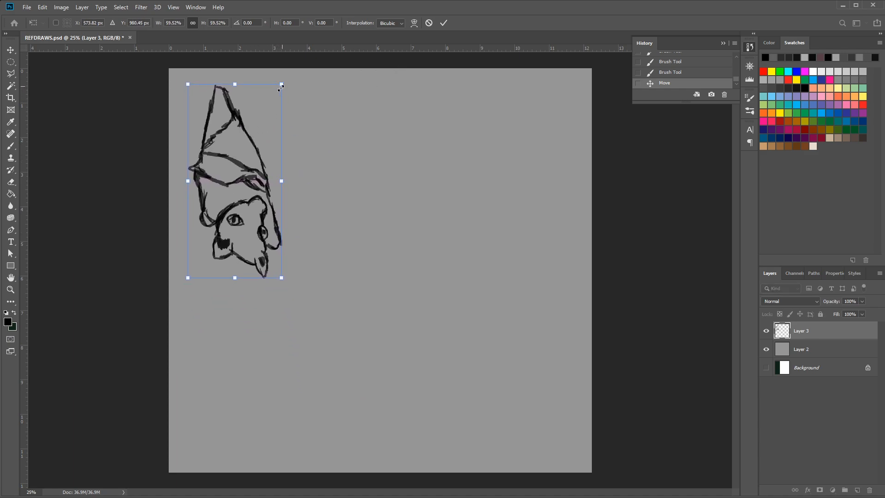
drag(282, 86, 265, 118)
drag(225, 181, 227, 144)
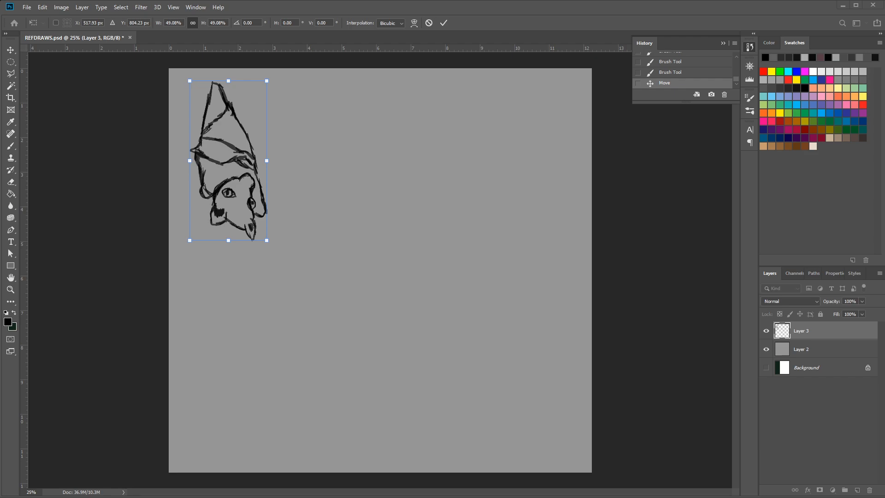
Switch to the browser to view the otter reference photo and move its window off the canvas
key(alt+Tab)
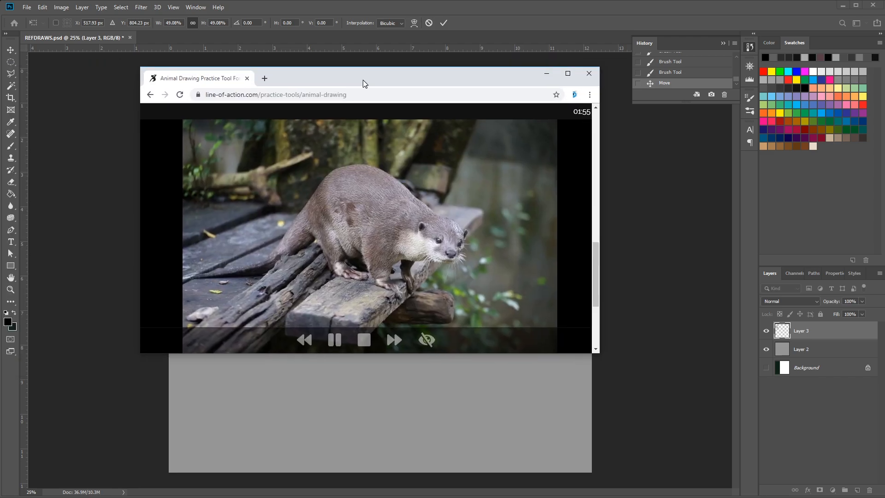
drag(362, 83, 377, 102)
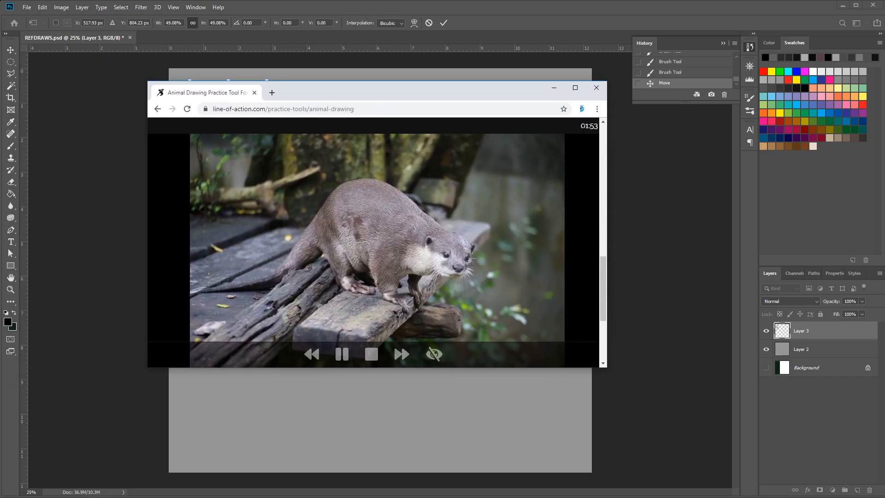
drag(438, 93, 0, 99)
drag(1, 141, 0, 141)
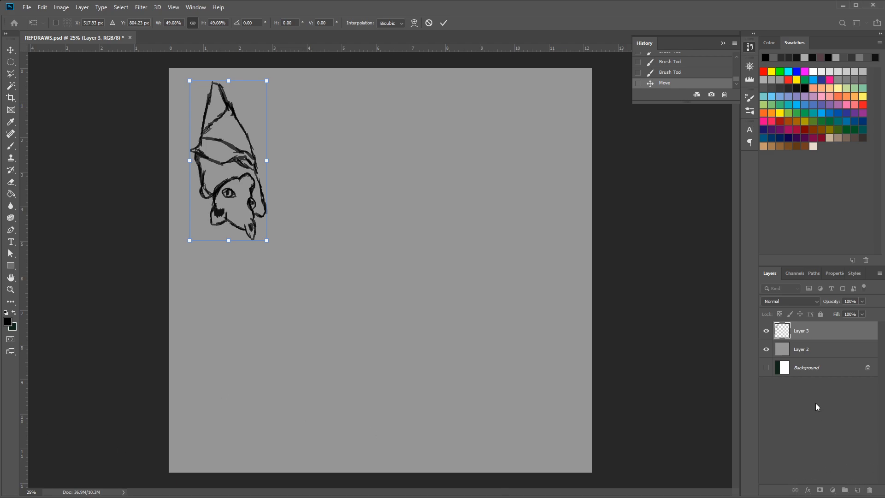
Apply the bat's transform and add a new layer above its layer, leaving the bat visible
key(Return)
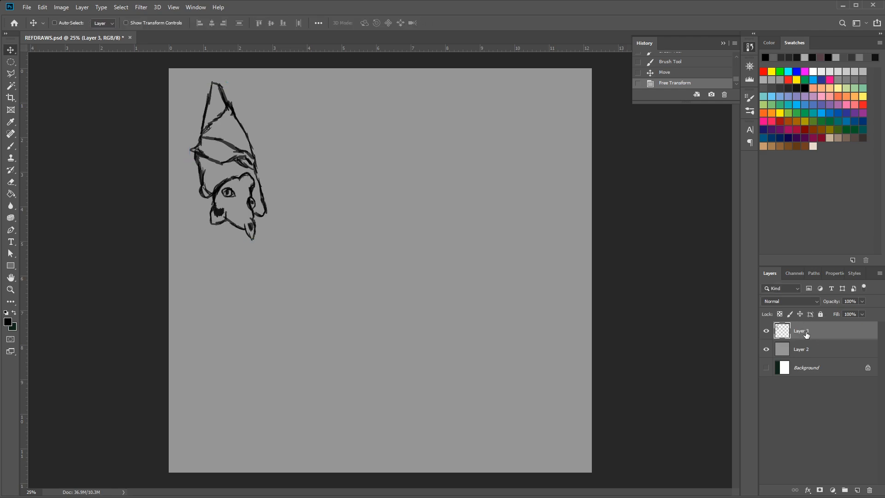
click(857, 491)
click(766, 349)
click(766, 349)
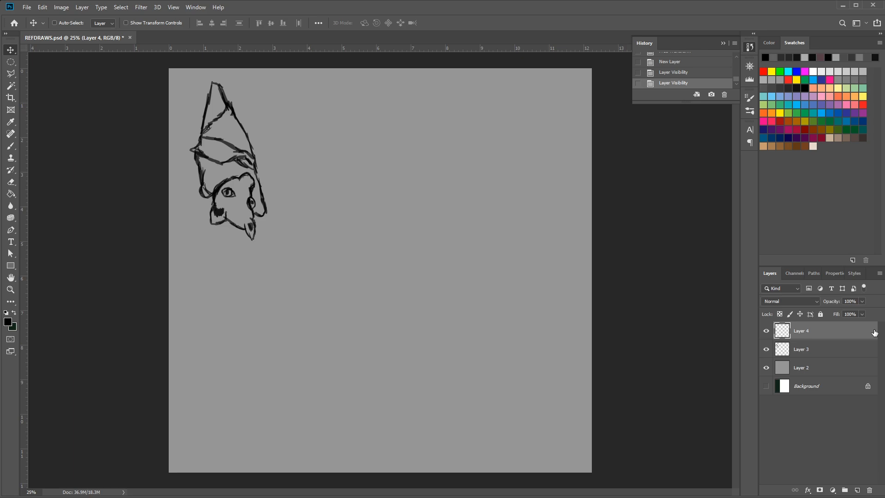
Brush in the otter's arched back and the upper edge of its tail sloping down to the left
click(11, 146)
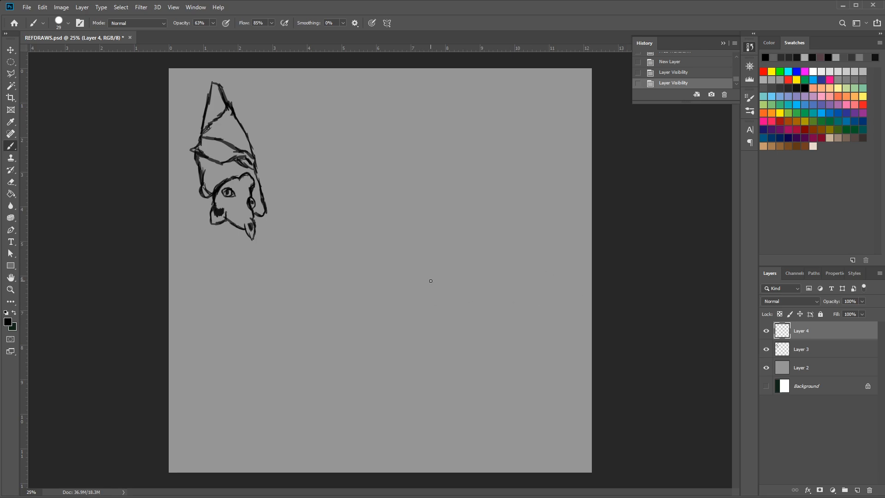
mouse_move(414, 308)
mouse_down()
mouse_move(393, 282)
mouse_move(375, 279)
mouse_move(399, 290)
mouse_move(369, 275)
mouse_move(393, 283)
mouse_move(377, 275)
mouse_move(349, 278)
mouse_move(395, 287)
mouse_move(374, 280)
mouse_move(384, 278)
mouse_move(334, 280)
mouse_move(351, 277)
mouse_move(309, 301)
mouse_up()
drag(346, 275, 287, 319)
drag(315, 293, 249, 354)
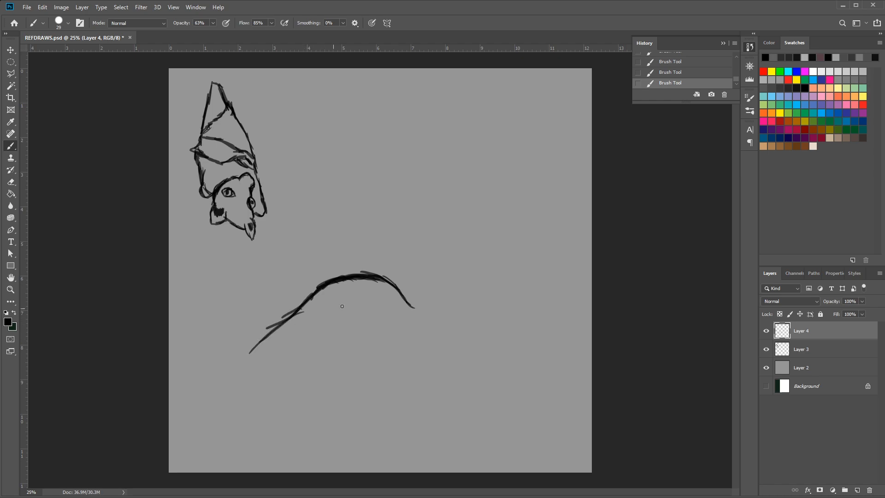
drag(303, 307, 249, 350)
drag(292, 316, 239, 353)
drag(278, 333, 237, 357)
Draw the underside of the otter's tail and thicken the upper tail edge
mouse_move(295, 347)
mouse_down()
mouse_move(308, 343)
mouse_move(251, 371)
mouse_move(232, 392)
mouse_up()
mouse_move(272, 367)
mouse_down()
mouse_move(234, 386)
mouse_move(244, 378)
mouse_up()
drag(238, 382, 293, 355)
drag(274, 366, 238, 379)
drag(250, 346, 220, 377)
drag(214, 383, 266, 330)
drag(225, 368, 282, 317)
Sketch the otter's hind leg, belly, front leg and clawed paws, plus the lower throat line
mouse_move(304, 346)
mouse_down()
mouse_move(317, 360)
mouse_move(309, 356)
mouse_move(317, 385)
mouse_move(336, 350)
mouse_move(335, 379)
mouse_up()
mouse_move(338, 344)
mouse_down()
mouse_move(336, 370)
mouse_move(342, 356)
mouse_up()
mouse_move(339, 344)
mouse_down()
mouse_move(338, 356)
mouse_move(364, 373)
mouse_move(386, 371)
mouse_up()
drag(363, 363, 375, 359)
mouse_move(354, 370)
mouse_down()
mouse_move(370, 357)
mouse_move(396, 357)
mouse_up()
mouse_move(388, 362)
mouse_down()
mouse_move(389, 349)
mouse_move(391, 360)
mouse_up()
mouse_move(392, 362)
mouse_down()
mouse_move(397, 369)
mouse_move(381, 334)
mouse_move(396, 369)
mouse_up()
mouse_move(337, 358)
mouse_down()
mouse_move(353, 386)
mouse_move(344, 380)
mouse_move(340, 371)
mouse_move(366, 396)
mouse_move(359, 397)
mouse_move(369, 396)
mouse_move(357, 400)
mouse_move(365, 409)
mouse_move(341, 400)
mouse_move(354, 407)
mouse_move(340, 407)
mouse_move(346, 383)
mouse_move(347, 414)
mouse_move(337, 418)
mouse_move(346, 419)
mouse_move(347, 390)
mouse_move(346, 407)
mouse_move(337, 407)
mouse_move(342, 420)
mouse_move(319, 409)
mouse_move(311, 369)
mouse_move(312, 400)
mouse_up()
mouse_move(356, 370)
mouse_down()
mouse_move(340, 366)
mouse_move(392, 370)
mouse_move(385, 351)
mouse_move(405, 392)
mouse_move(402, 404)
mouse_move(434, 420)
mouse_move(424, 397)
mouse_move(443, 409)
mouse_move(425, 393)
mouse_move(454, 415)
mouse_move(443, 397)
mouse_move(453, 417)
mouse_move(428, 375)
mouse_move(433, 383)
mouse_move(438, 348)
mouse_move(460, 352)
mouse_up()
Draw the otter's neck and the rounded outline of its head at the front of the body
mouse_move(405, 301)
mouse_down()
mouse_move(461, 311)
mouse_move(452, 302)
mouse_move(472, 320)
mouse_move(464, 307)
mouse_move(476, 340)
mouse_up()
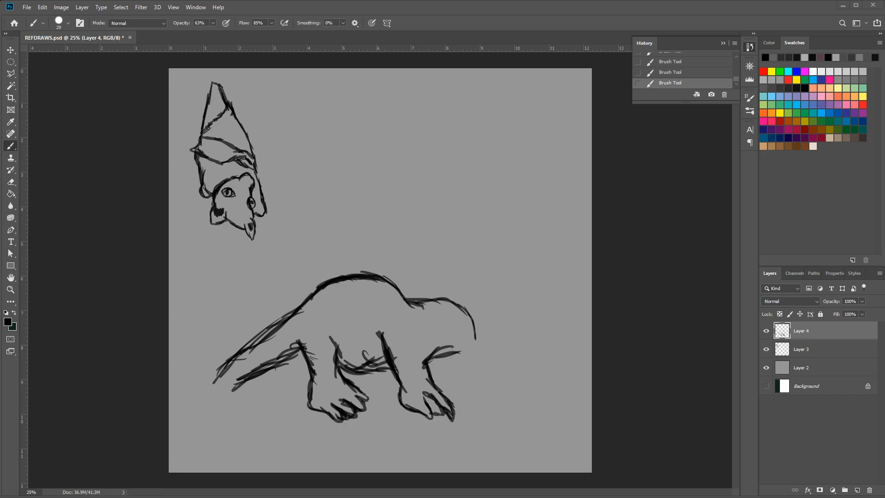
drag(453, 304, 481, 332)
mouse_move(474, 319)
mouse_down()
mouse_move(481, 347)
mouse_move(430, 358)
mouse_move(486, 338)
mouse_up()
mouse_move(450, 302)
mouse_down()
mouse_move(473, 284)
mouse_move(506, 322)
mouse_up()
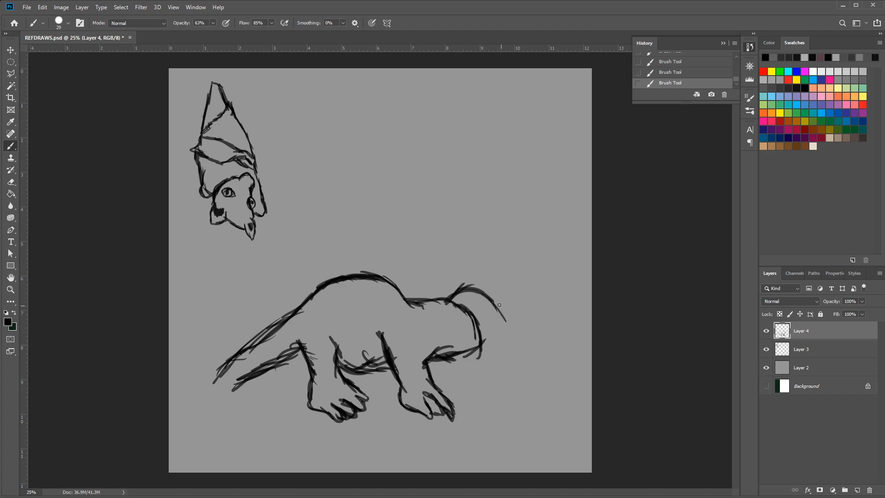
drag(479, 293, 502, 310)
Add the otter's ears and eyes, and close the head outline around its muzzle and chin
mouse_move(464, 294)
mouse_down()
mouse_move(492, 299)
mouse_move(515, 331)
mouse_up()
mouse_move(490, 297)
mouse_down()
mouse_move(507, 305)
mouse_move(501, 313)
mouse_move(517, 348)
mouse_up()
mouse_move(494, 326)
mouse_down()
mouse_move(503, 329)
mouse_move(492, 327)
mouse_up()
mouse_move(492, 323)
mouse_down()
mouse_move(450, 313)
mouse_move(467, 317)
mouse_move(464, 301)
mouse_move(513, 353)
mouse_up()
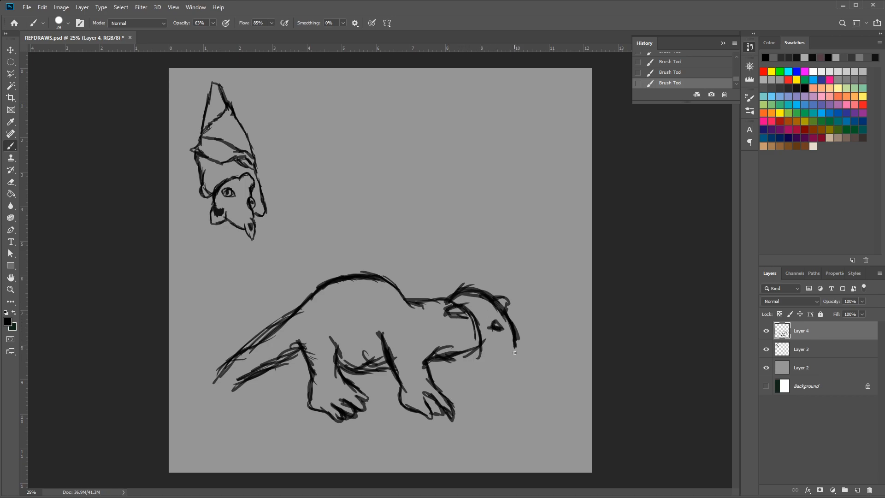
mouse_move(483, 323)
mouse_down()
mouse_move(470, 328)
mouse_move(478, 337)
mouse_move(501, 329)
mouse_up()
mouse_move(468, 354)
mouse_down()
mouse_move(500, 366)
mouse_move(470, 358)
mouse_move(517, 355)
mouse_up()
mouse_move(514, 343)
mouse_down()
mouse_move(518, 358)
mouse_move(500, 367)
mouse_up()
drag(509, 360, 483, 361)
Add a new layer above the otter sketch and toggle Layer 4's visibility off and back on
click(857, 490)
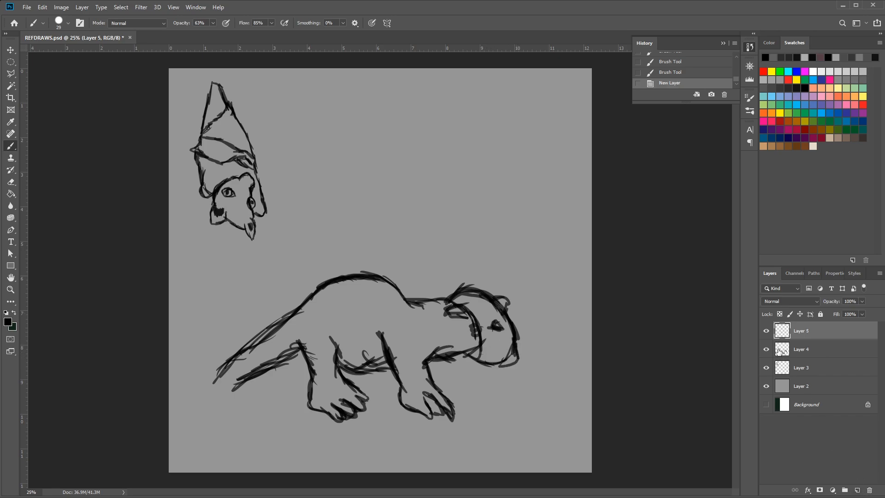
click(766, 349)
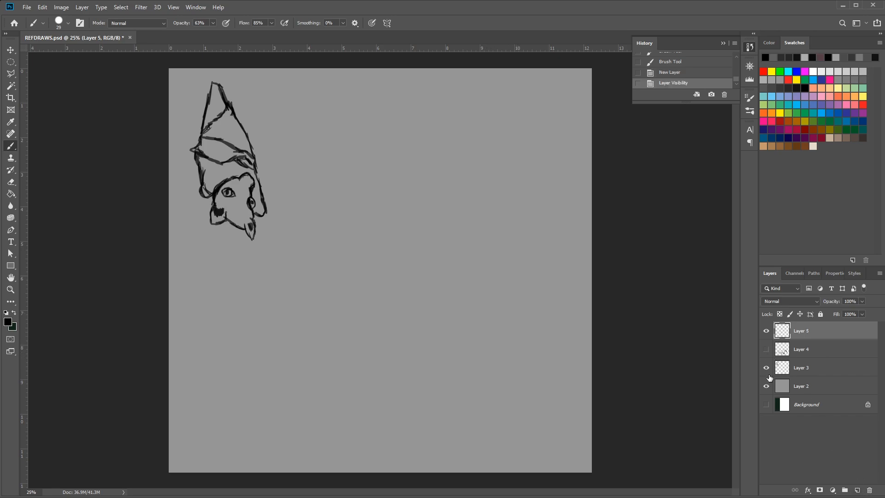
click(766, 350)
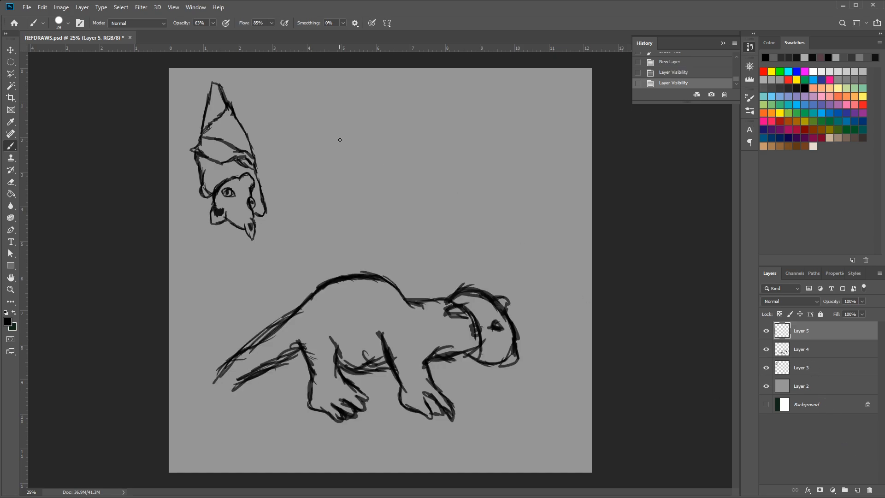
click(11, 51)
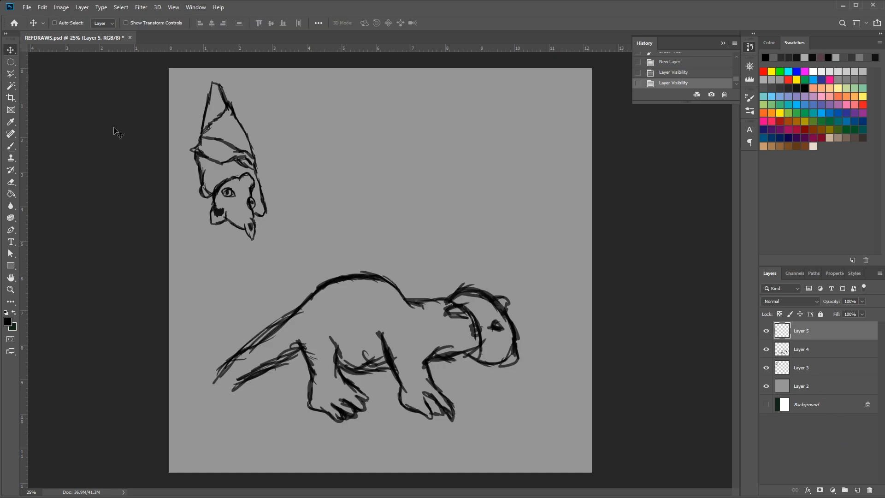
ctrl+click(382, 294)
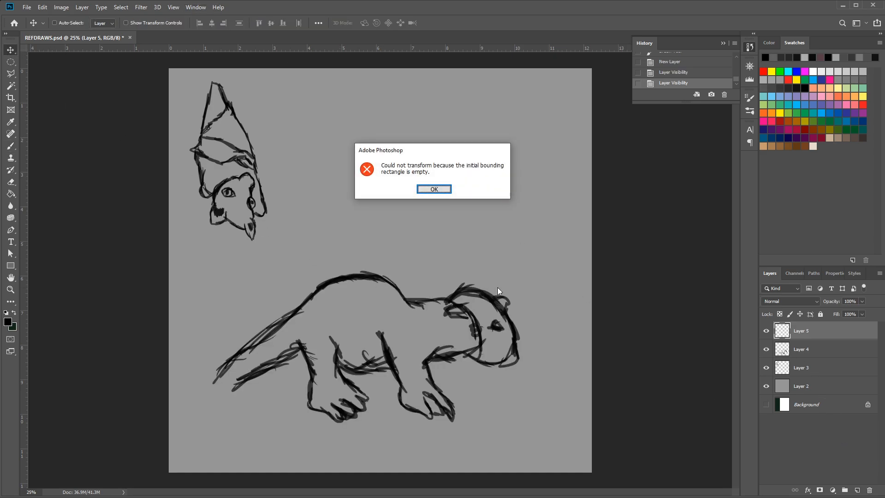
click(435, 188)
Scale the otter sketch on Layer 4 down to about 51% and place it beside the bat's wings
click(808, 355)
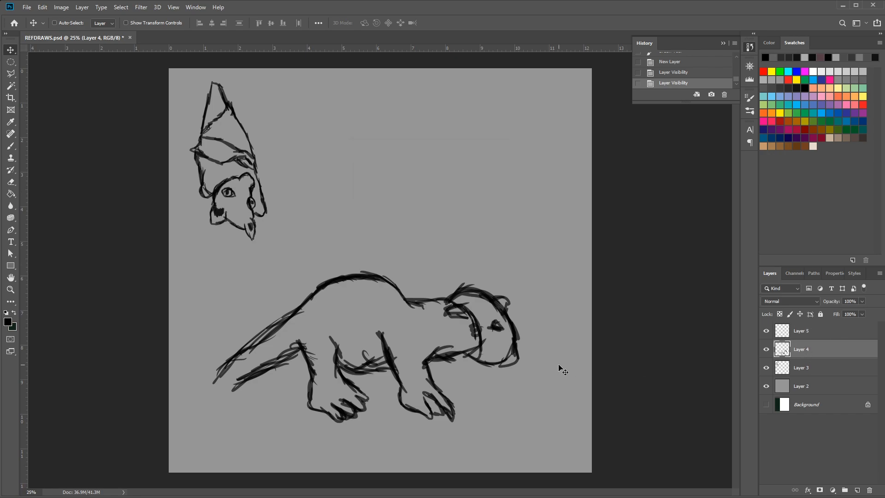
key(ctrl+t)
drag(520, 271, 399, 165)
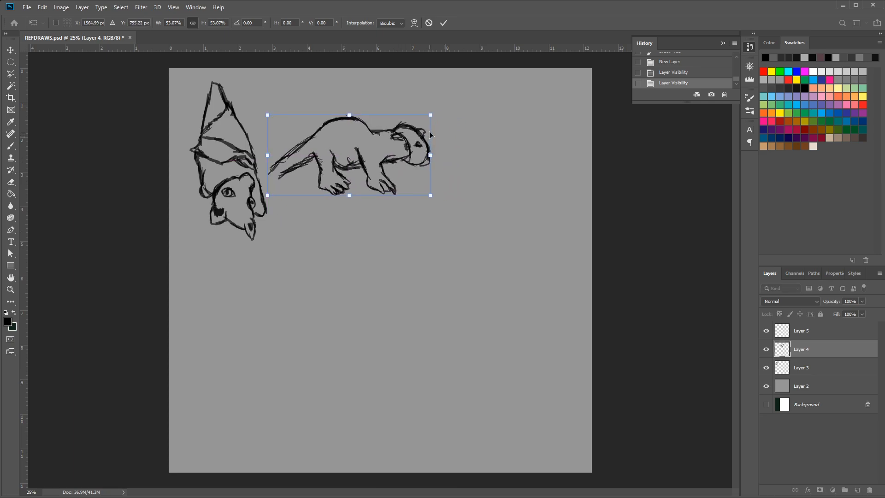
drag(432, 115, 426, 118)
drag(413, 156, 406, 149)
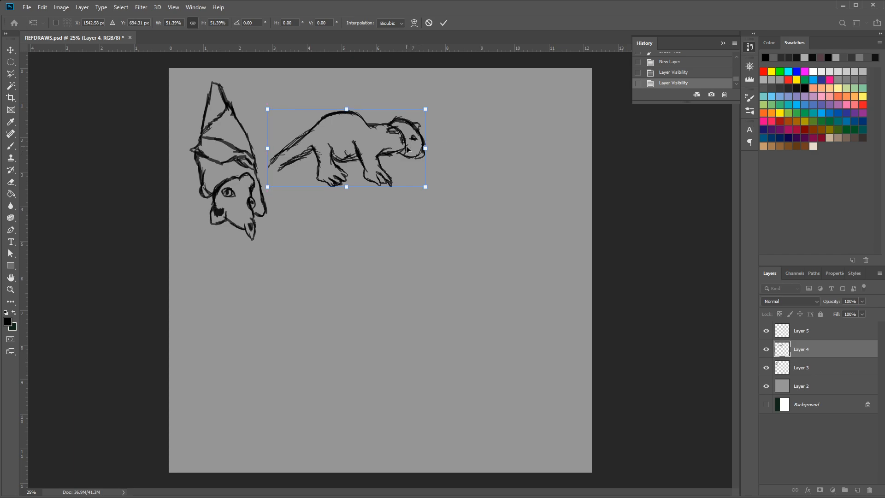
On Layer 5, brush in the outline of the grazing horse's head with its muzzle, jaw and pointed ear
click(804, 332)
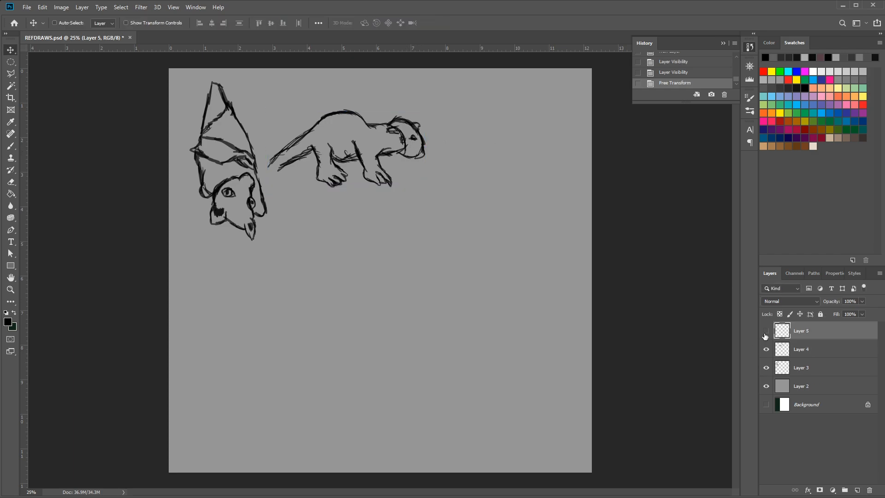
click(766, 331)
click(11, 146)
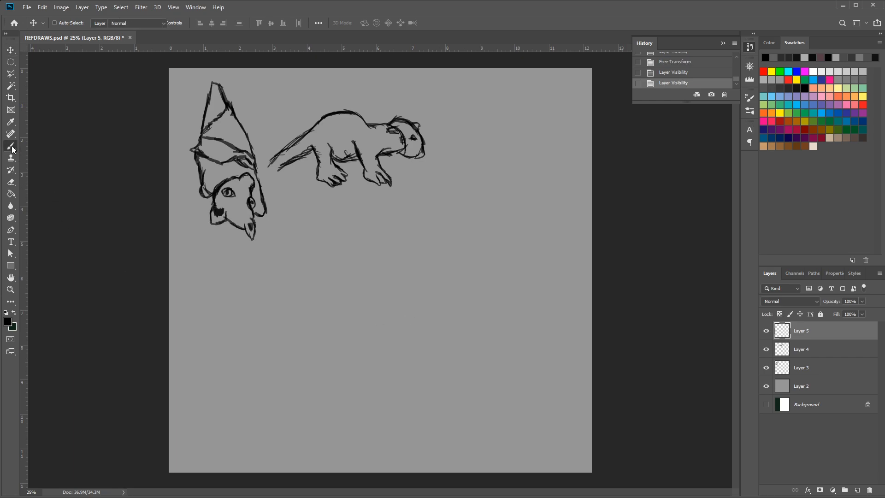
double_click(766, 330)
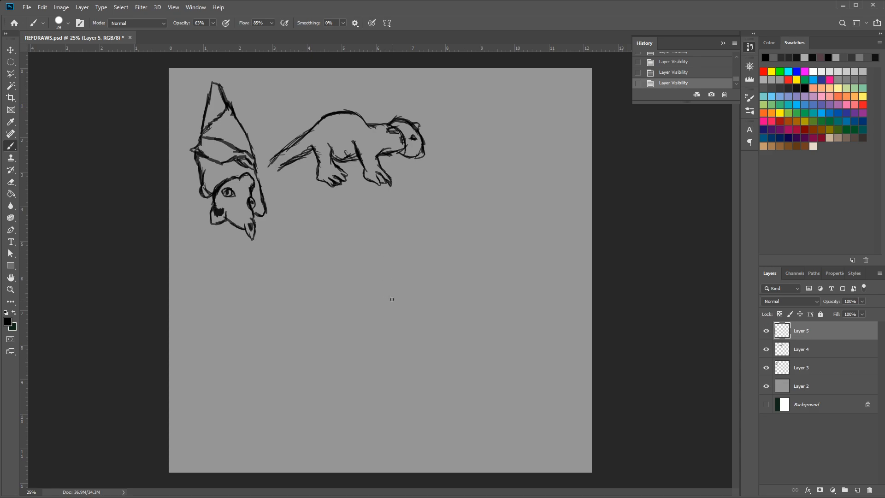
mouse_move(385, 305)
mouse_down()
mouse_move(388, 320)
mouse_move(365, 357)
mouse_move(390, 323)
mouse_move(389, 304)
mouse_move(387, 329)
mouse_move(354, 372)
mouse_move(337, 368)
mouse_move(339, 349)
mouse_move(339, 368)
mouse_move(320, 363)
mouse_move(317, 339)
mouse_move(343, 256)
mouse_up()
drag(334, 288, 343, 237)
mouse_move(342, 237)
mouse_down()
mouse_move(360, 254)
mouse_move(369, 219)
mouse_up()
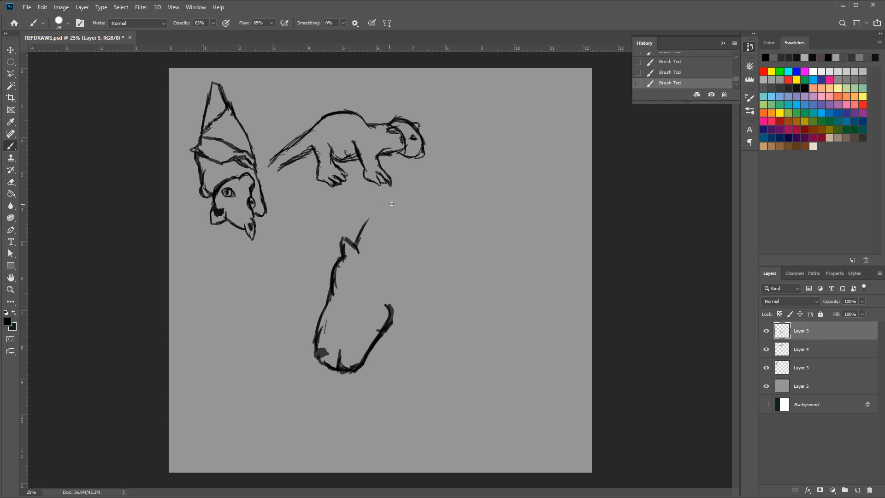
Sketch the horse's neck with a crest line rising from the ear and an underside line from the jaw
drag(355, 248, 402, 203)
drag(366, 226, 418, 182)
mouse_move(368, 230)
mouse_down()
mouse_move(438, 164)
mouse_move(431, 170)
mouse_up()
drag(381, 207, 418, 173)
drag(459, 202, 419, 276)
drag(388, 310, 453, 234)
mouse_move(410, 276)
mouse_down()
mouse_move(460, 238)
mouse_move(442, 253)
mouse_up()
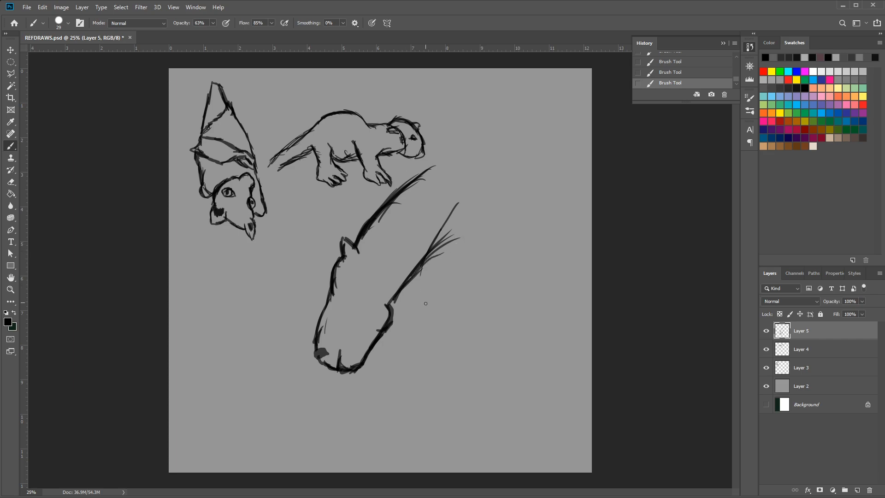
drag(392, 301, 464, 238)
mouse_move(461, 242)
mouse_down()
mouse_move(382, 310)
mouse_move(470, 236)
mouse_move(424, 272)
mouse_up()
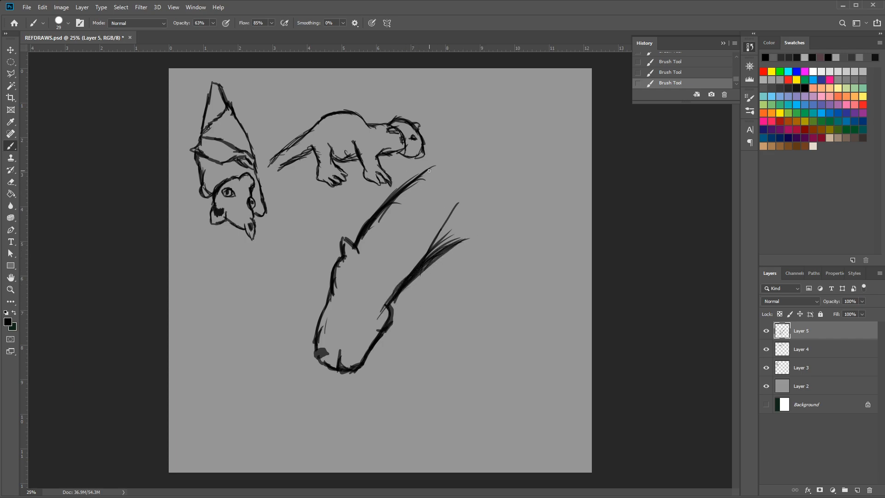
Darken the crest of the horse's neck with overlapping strokes and extend it up toward the withers
drag(432, 161, 392, 198)
drag(424, 179, 400, 203)
drag(361, 225, 399, 178)
mouse_move(379, 207)
mouse_down()
mouse_move(429, 150)
mouse_move(452, 138)
mouse_move(402, 194)
mouse_up()
mouse_move(407, 183)
mouse_down()
mouse_move(444, 150)
mouse_move(430, 148)
mouse_move(378, 203)
mouse_up()
drag(444, 154, 458, 136)
Draw the horse's chest curving down from the neck and start the front edge of its foreleg
mouse_move(473, 229)
mouse_down()
mouse_move(453, 239)
mouse_move(447, 232)
mouse_move(459, 246)
mouse_move(447, 245)
mouse_move(466, 234)
mouse_up()
drag(460, 236, 492, 267)
mouse_move(492, 262)
mouse_down()
mouse_move(459, 245)
mouse_move(491, 265)
mouse_up()
mouse_move(492, 261)
mouse_down()
mouse_move(463, 244)
mouse_move(489, 267)
mouse_move(480, 258)
mouse_move(487, 291)
mouse_up()
drag(492, 251, 489, 271)
drag(496, 240, 488, 311)
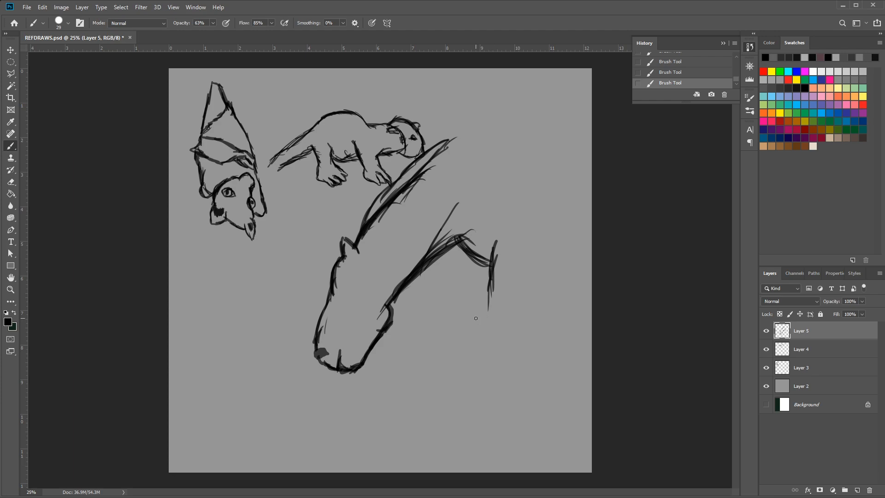
Draw both edges of the horse's foreleg down to the ankle and outline its hoof
drag(543, 261, 530, 320)
mouse_move(532, 288)
mouse_down()
mouse_move(522, 336)
mouse_move(519, 328)
mouse_up()
drag(494, 291, 486, 352)
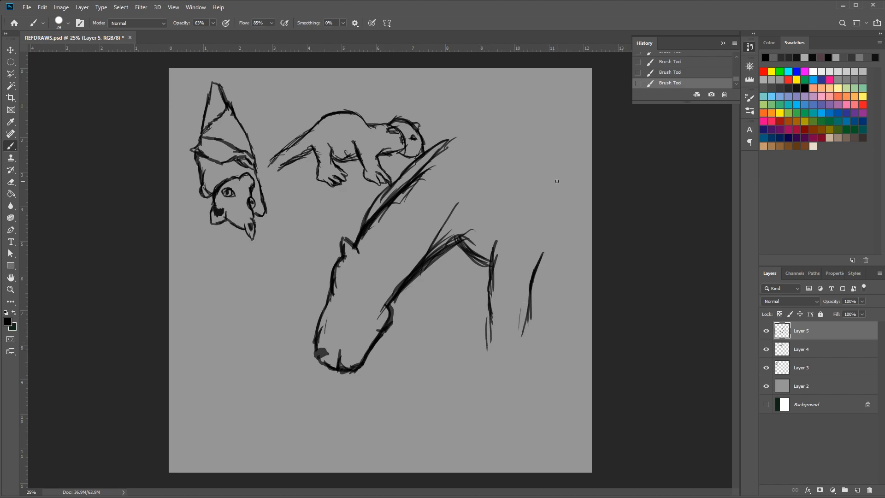
drag(528, 320, 519, 353)
drag(492, 321, 487, 366)
mouse_move(491, 337)
mouse_down()
mouse_move(479, 412)
mouse_move(506, 417)
mouse_move(527, 387)
mouse_move(519, 394)
mouse_move(526, 326)
mouse_move(521, 373)
mouse_up()
mouse_move(524, 341)
mouse_down()
mouse_move(515, 394)
mouse_move(477, 402)
mouse_move(499, 415)
mouse_move(509, 397)
mouse_up()
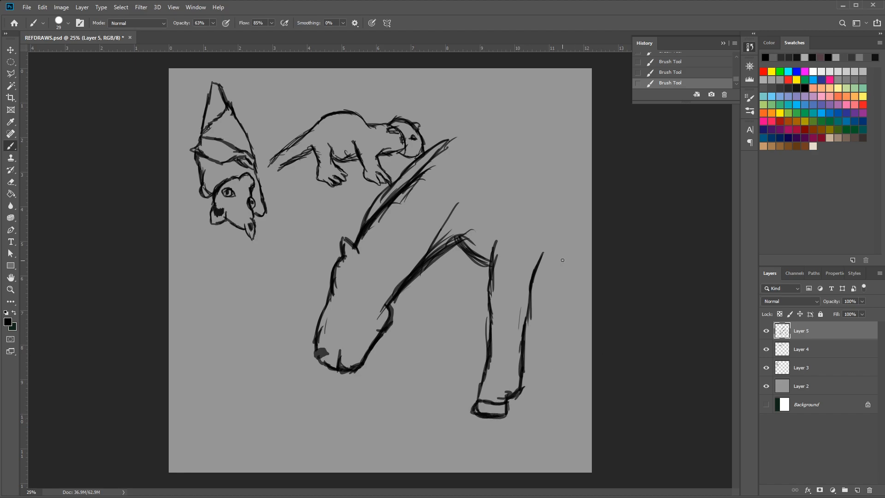
Add a short line behind the horse's foreleg, draw its eye and lengthen the crest at the withers
drag(532, 286, 545, 311)
mouse_move(336, 286)
mouse_down()
mouse_move(347, 290)
mouse_move(333, 290)
mouse_up()
drag(449, 144, 466, 128)
mouse_move(438, 154)
mouse_down()
mouse_move(451, 136)
mouse_move(435, 149)
mouse_up()
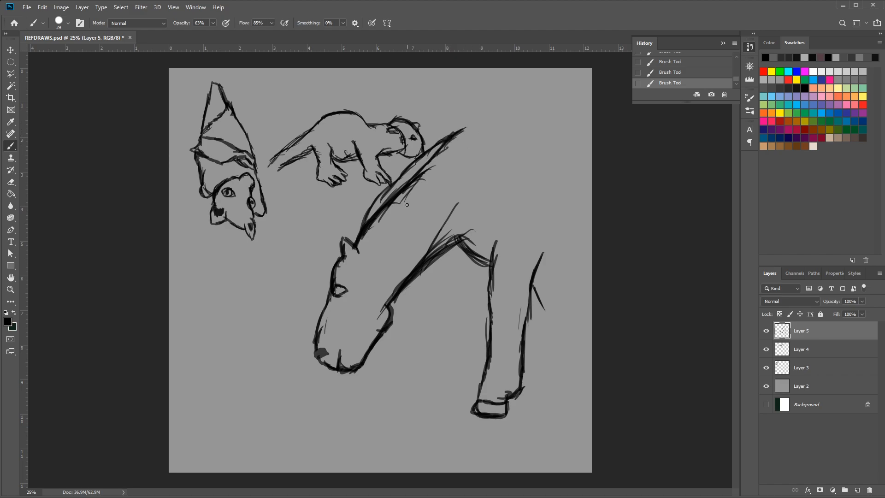
Scale down the horse sketch on Layer 5 and place it beside the otter's head in the upper row
click(15, 50)
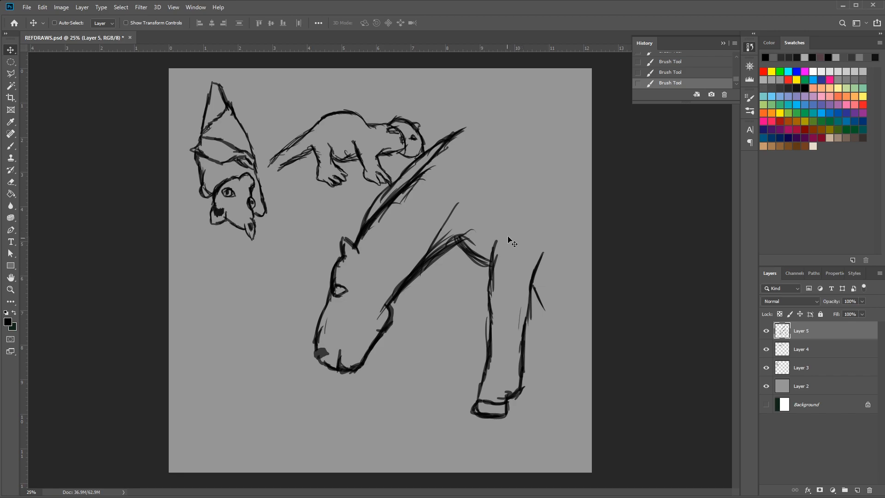
key(ctrl+t)
drag(544, 129, 425, 288)
mouse_move(399, 348)
mouse_down()
mouse_move(500, 174)
mouse_move(521, 158)
mouse_up()
key(Return)
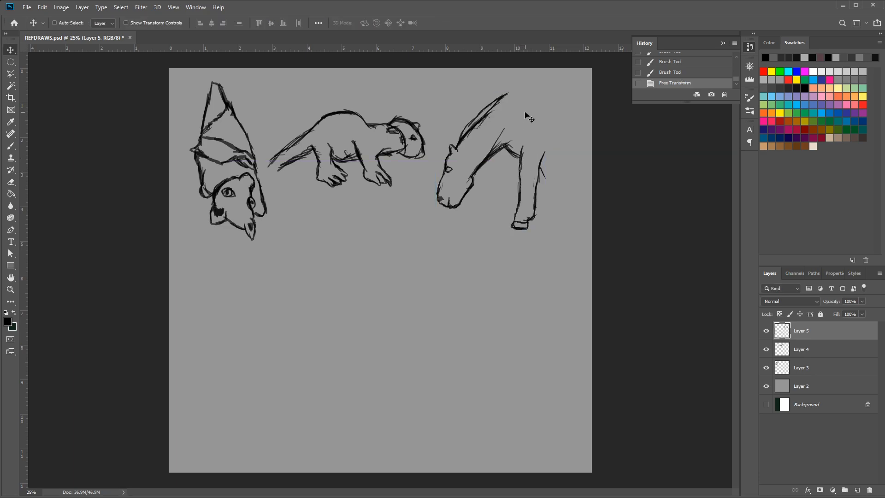
Add a new layer above the horse sketch, toggle Layer 5's visibility off and on, and switch to the Brush tool
click(856, 489)
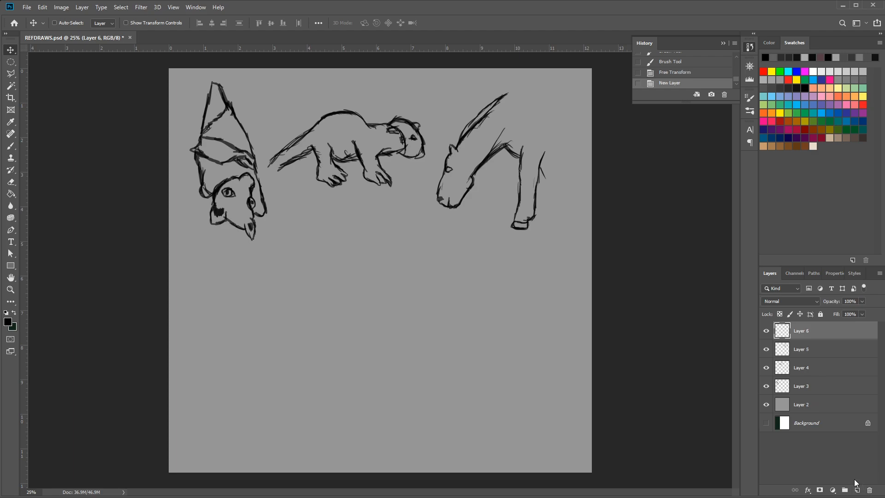
click(767, 349)
click(766, 350)
click(11, 147)
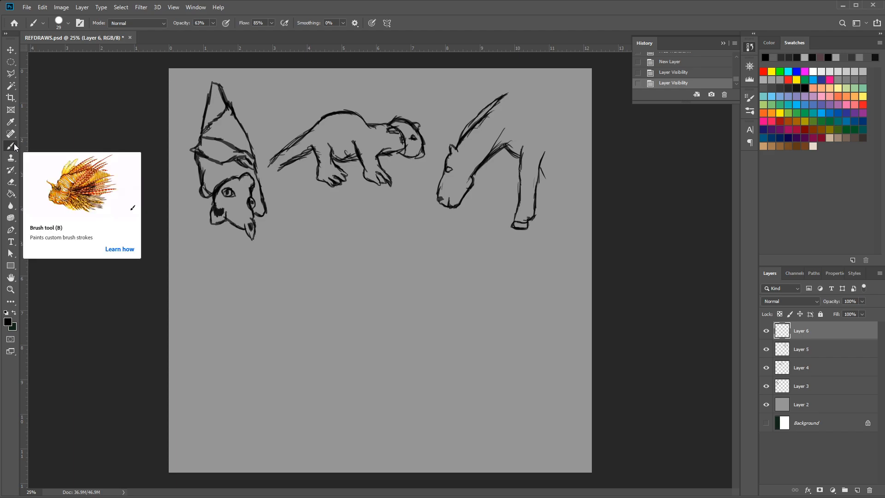
Sketch the new animal's profile on Layer 6, from the base of the horn down the forehead to the muzzle and mouth
click(382, 252)
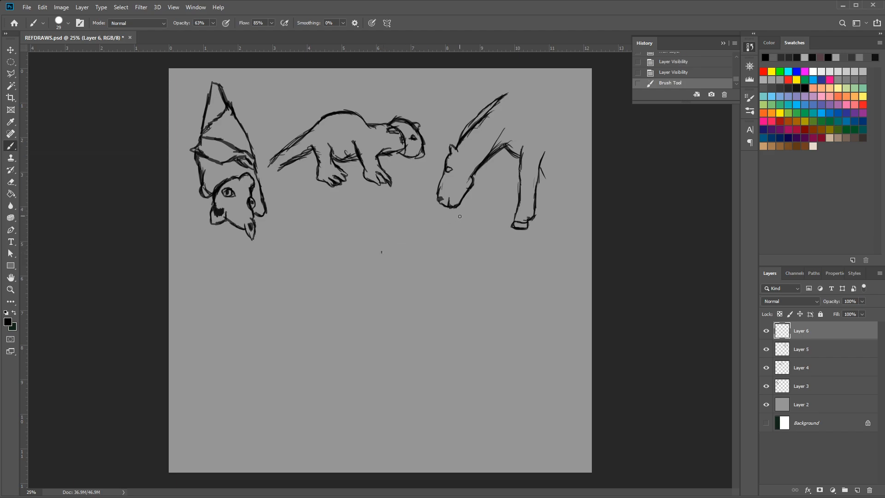
drag(385, 251, 369, 260)
drag(382, 252, 361, 275)
mouse_move(376, 259)
mouse_down()
mouse_move(358, 289)
mouse_move(342, 283)
mouse_up()
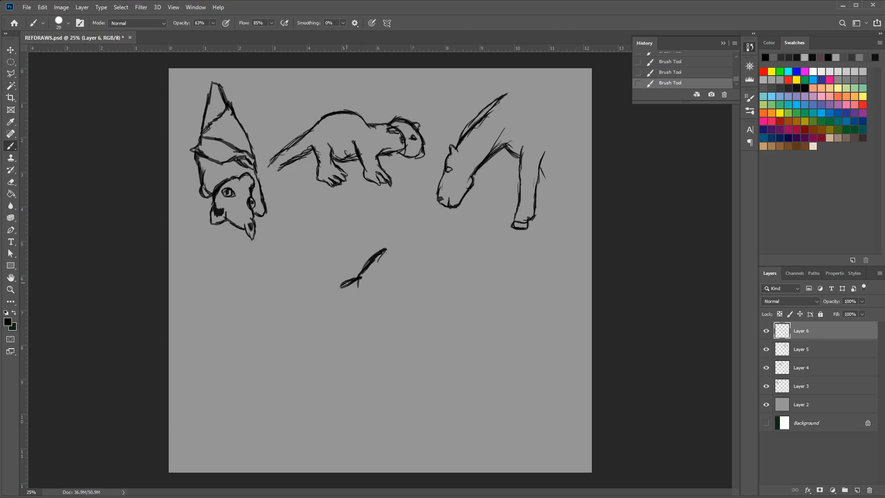
mouse_move(361, 278)
mouse_down()
mouse_move(340, 284)
mouse_move(353, 283)
mouse_move(269, 333)
mouse_move(293, 328)
mouse_move(266, 334)
mouse_move(283, 330)
mouse_move(263, 338)
mouse_move(267, 371)
mouse_up()
mouse_move(263, 370)
mouse_down()
mouse_move(287, 366)
mouse_move(267, 371)
mouse_move(263, 362)
mouse_move(271, 374)
mouse_move(294, 356)
mouse_move(271, 375)
mouse_move(280, 385)
mouse_move(308, 375)
mouse_move(331, 351)
mouse_move(306, 371)
mouse_move(319, 371)
mouse_move(285, 324)
mouse_up()
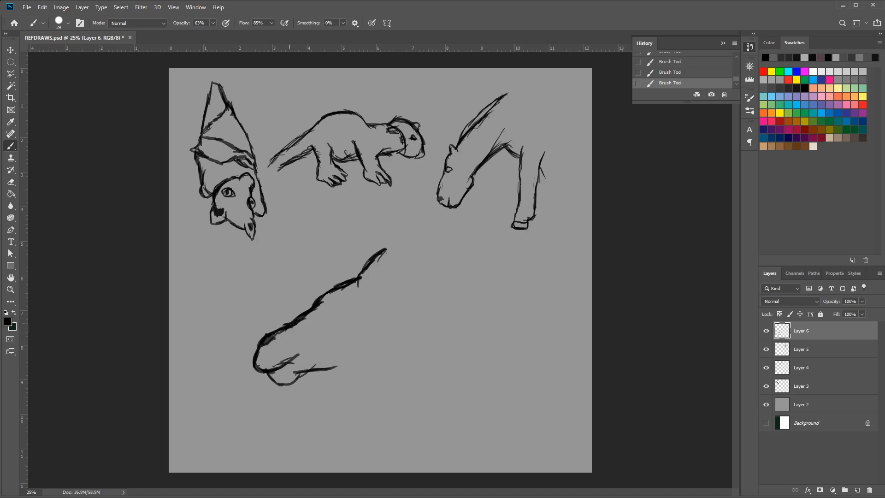
Draw the animal's lower jaw and cheek line, and add a dark oval eye
mouse_move(305, 371)
mouse_down()
mouse_move(355, 363)
mouse_move(375, 349)
mouse_move(374, 336)
mouse_move(386, 342)
mouse_move(375, 341)
mouse_move(364, 360)
mouse_move(302, 371)
mouse_up()
drag(339, 361, 355, 351)
mouse_move(336, 307)
mouse_down()
mouse_move(322, 305)
mouse_move(328, 315)
mouse_move(341, 310)
mouse_move(324, 312)
mouse_move(331, 305)
mouse_up()
mouse_move(374, 333)
mouse_down()
mouse_move(377, 352)
mouse_move(390, 347)
mouse_up()
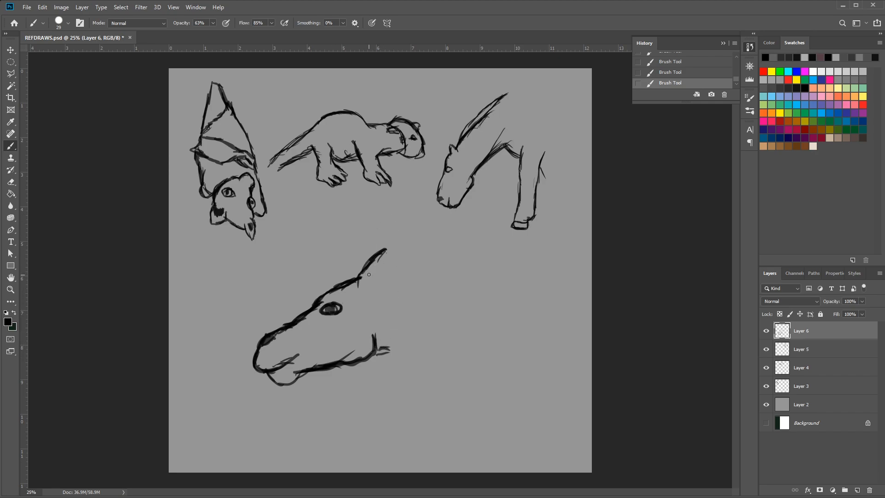
Draw the animal's backswept horns and its ear, plus the underside of the neck behind the jaw
mouse_move(361, 280)
mouse_down()
mouse_move(368, 271)
mouse_move(389, 282)
mouse_move(362, 297)
mouse_move(372, 279)
mouse_move(361, 274)
mouse_move(416, 269)
mouse_up()
drag(378, 351, 424, 344)
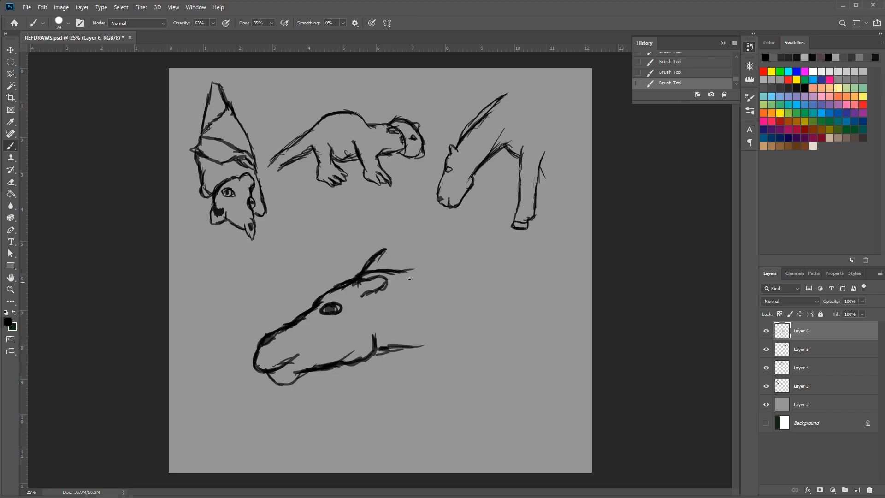
mouse_move(365, 272)
mouse_down()
mouse_move(433, 262)
mouse_move(420, 256)
mouse_up()
mouse_move(363, 270)
mouse_down()
mouse_move(381, 249)
mouse_move(446, 243)
mouse_up()
drag(412, 271, 438, 264)
mouse_move(400, 346)
mouse_down()
mouse_move(427, 343)
mouse_move(436, 353)
mouse_up()
mouse_move(409, 349)
mouse_down()
mouse_move(466, 341)
mouse_move(378, 345)
mouse_move(399, 342)
mouse_up()
drag(378, 345, 434, 336)
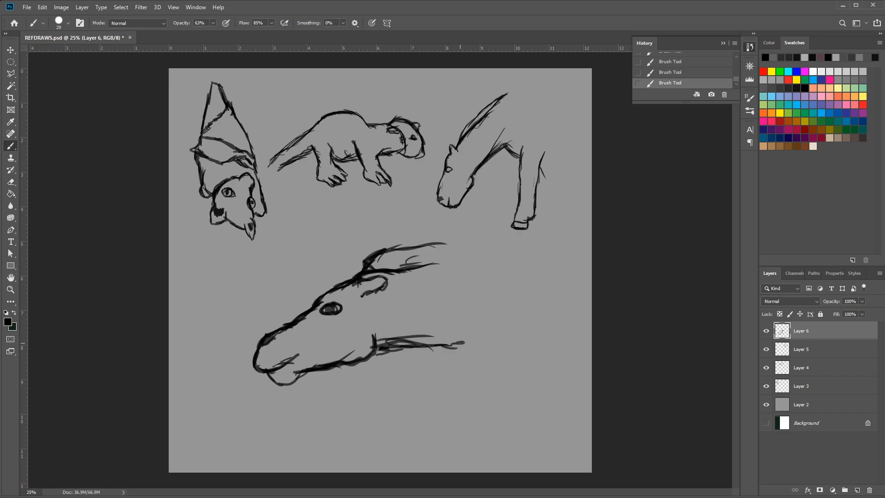
Extend the neck line down into the chest and sketch the front and back edges of the upper foreleg
drag(460, 342, 474, 355)
mouse_move(472, 348)
mouse_down()
mouse_move(459, 345)
mouse_move(478, 360)
mouse_up()
mouse_move(368, 272)
mouse_down()
mouse_move(400, 247)
mouse_move(414, 249)
mouse_up()
mouse_move(470, 351)
mouse_down()
mouse_move(454, 342)
mouse_move(490, 367)
mouse_up()
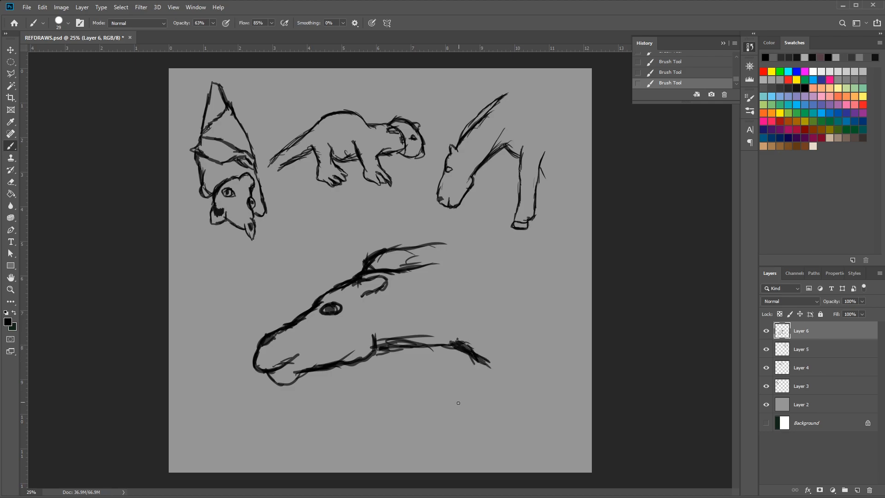
mouse_move(488, 330)
mouse_down()
mouse_move(498, 373)
mouse_move(492, 367)
mouse_move(494, 356)
mouse_move(507, 392)
mouse_up()
mouse_move(506, 390)
mouse_down()
mouse_move(489, 372)
mouse_move(515, 409)
mouse_up()
drag(538, 341, 543, 384)
drag(544, 346, 545, 398)
mouse_move(543, 367)
mouse_down()
mouse_move(546, 412)
mouse_move(519, 417)
mouse_move(521, 427)
mouse_up()
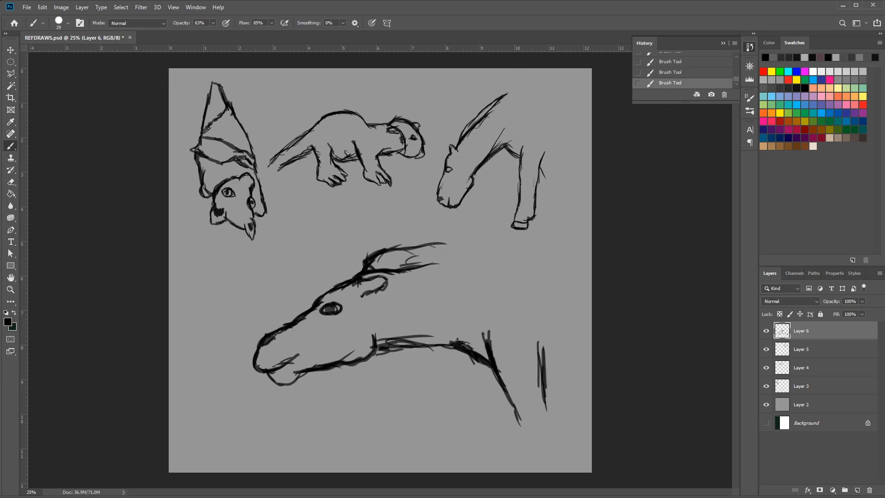
Scale the horned animal sketch on Layer 6 to about 38% and place it below the otter
click(10, 50)
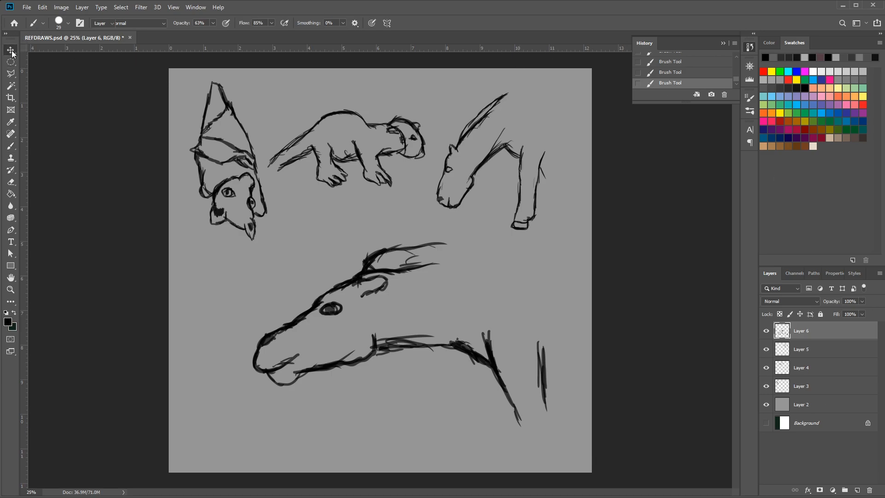
key(ctrl+t)
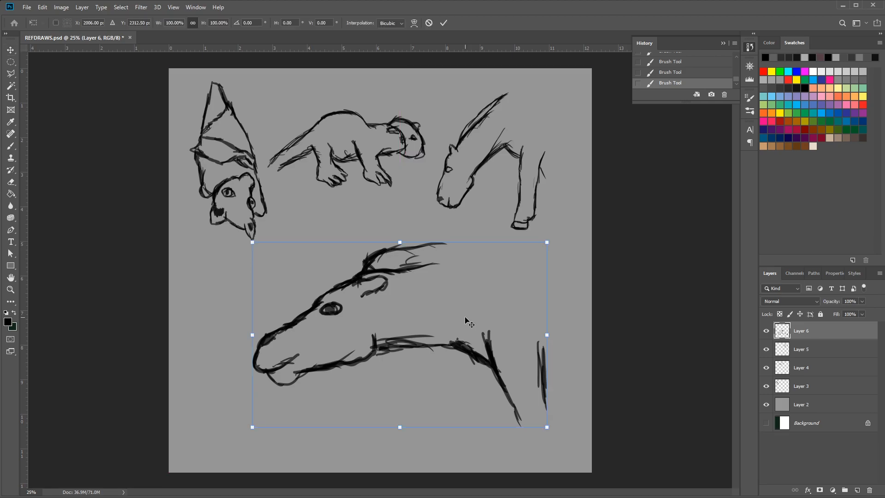
mouse_move(547, 242)
mouse_down()
mouse_move(442, 333)
mouse_move(383, 362)
mouse_up()
mouse_move(323, 358)
mouse_down()
mouse_move(367, 226)
mouse_move(367, 245)
mouse_up()
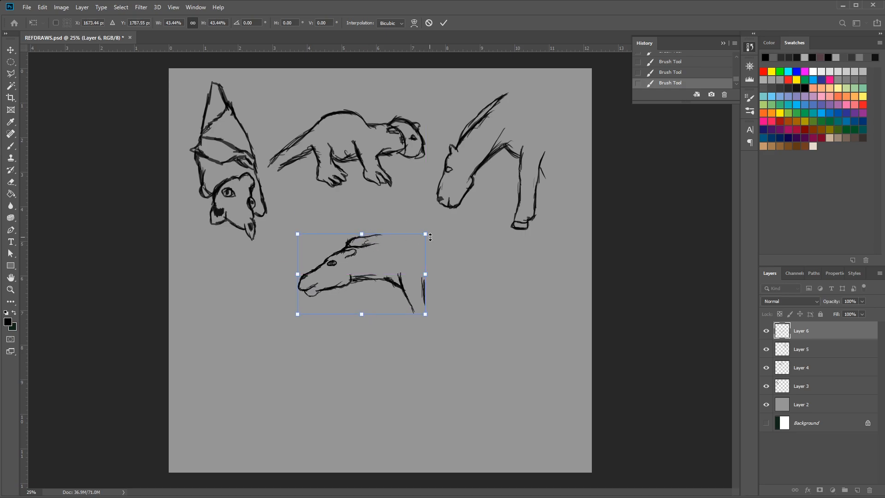
drag(425, 235, 410, 244)
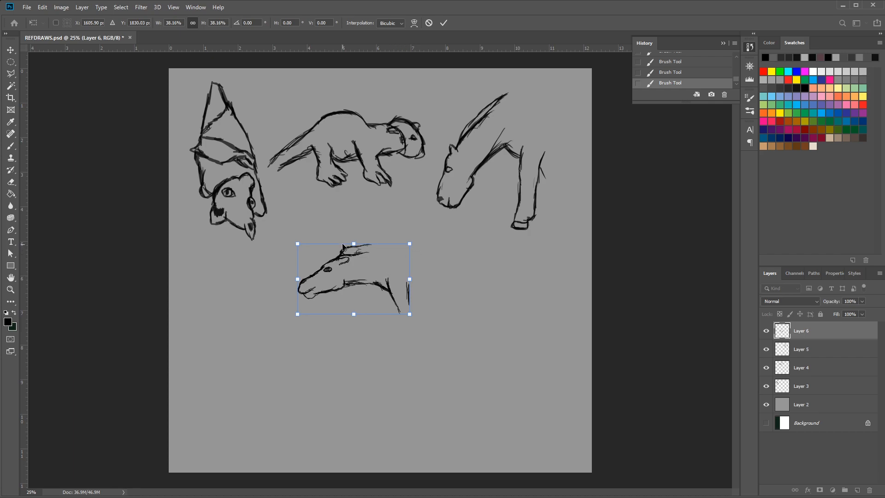
drag(358, 258, 359, 223)
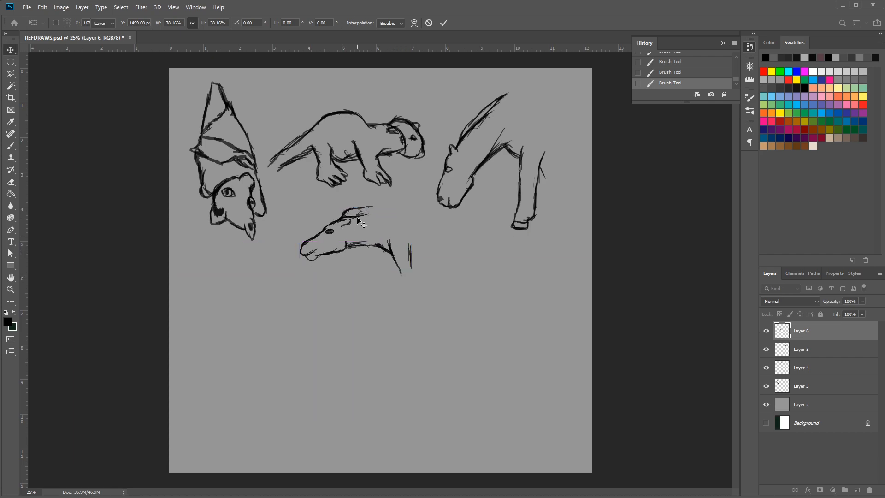
key(Return)
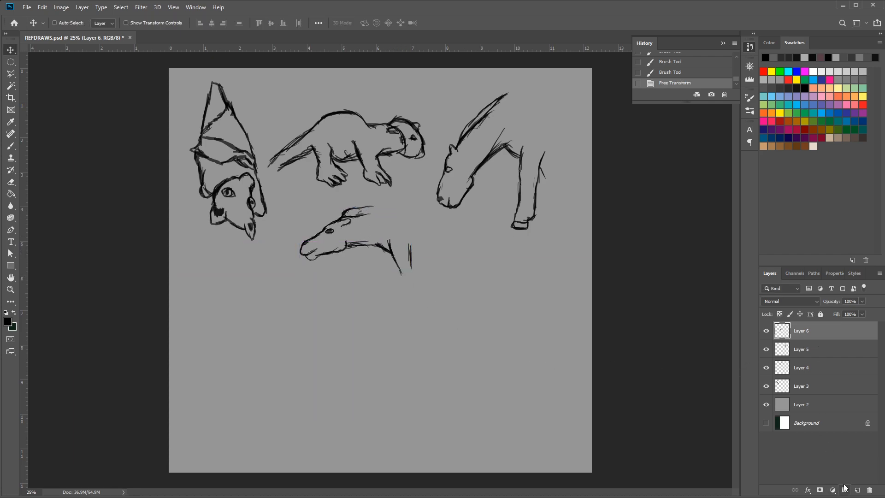
Add a new layer and brush in the next animal's ear, forehead and muzzle, undoing two strokes along the way
click(858, 490)
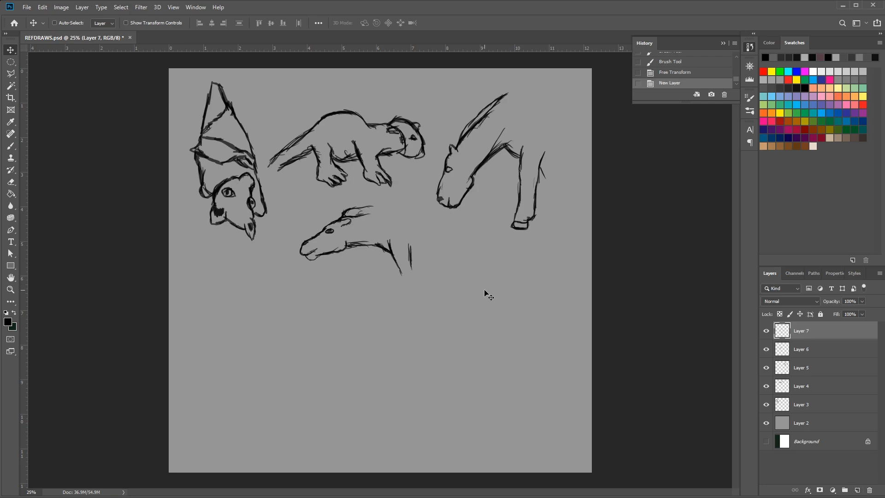
click(11, 145)
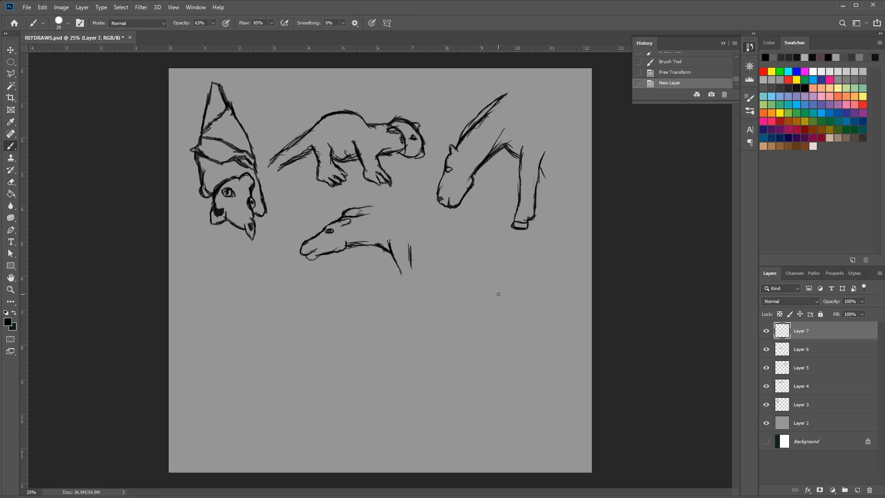
drag(490, 282, 501, 273)
mouse_move(500, 270)
mouse_down()
mouse_move(509, 256)
mouse_move(559, 281)
mouse_move(560, 299)
mouse_move(538, 296)
mouse_move(556, 303)
mouse_move(538, 299)
mouse_move(552, 305)
mouse_move(530, 319)
mouse_up()
key(ctrl+z)
key(ctrl+z)
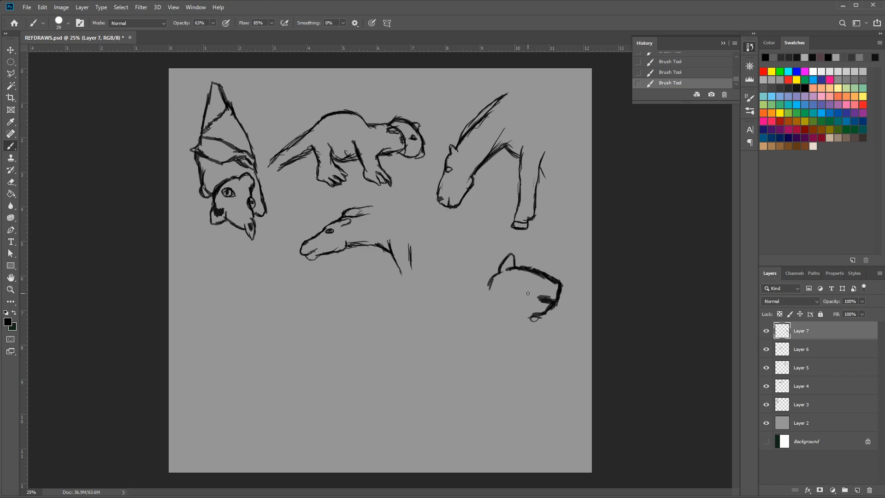
Add the animal's eye and throat, and draw the back of its neck curving down into the back line
mouse_move(525, 279)
mouse_down()
mouse_move(531, 285)
mouse_move(516, 290)
mouse_move(511, 276)
mouse_move(509, 285)
mouse_move(518, 282)
mouse_up()
mouse_move(549, 311)
mouse_down()
mouse_move(523, 329)
mouse_move(538, 326)
mouse_move(520, 317)
mouse_move(537, 317)
mouse_move(514, 339)
mouse_up()
drag(497, 272, 474, 299)
mouse_move(504, 271)
mouse_down()
mouse_move(465, 306)
mouse_move(475, 291)
mouse_move(447, 310)
mouse_move(407, 310)
mouse_up()
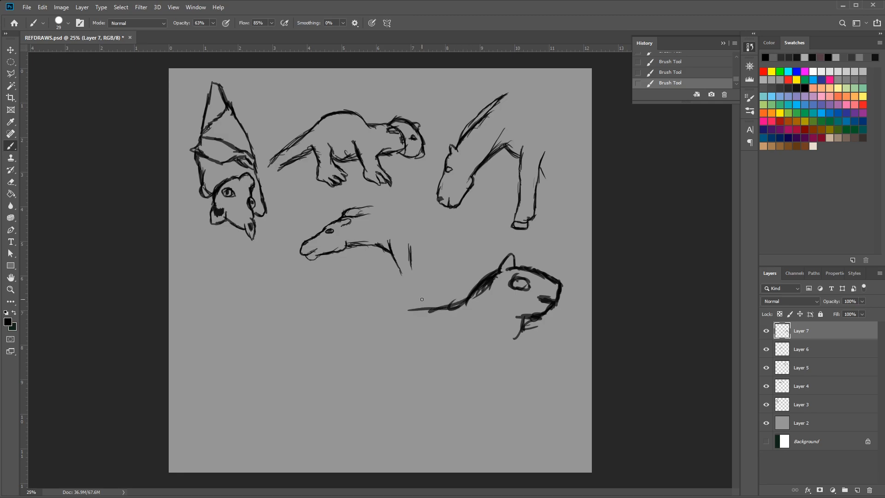
Extend the animal's back line down towards the rump and draw the throat and chest running down into the foreleg
mouse_move(462, 305)
mouse_down()
mouse_move(395, 318)
mouse_move(365, 349)
mouse_up()
drag(422, 310, 356, 351)
mouse_move(497, 333)
mouse_down()
mouse_move(509, 355)
mouse_move(482, 392)
mouse_up()
drag(505, 352, 479, 419)
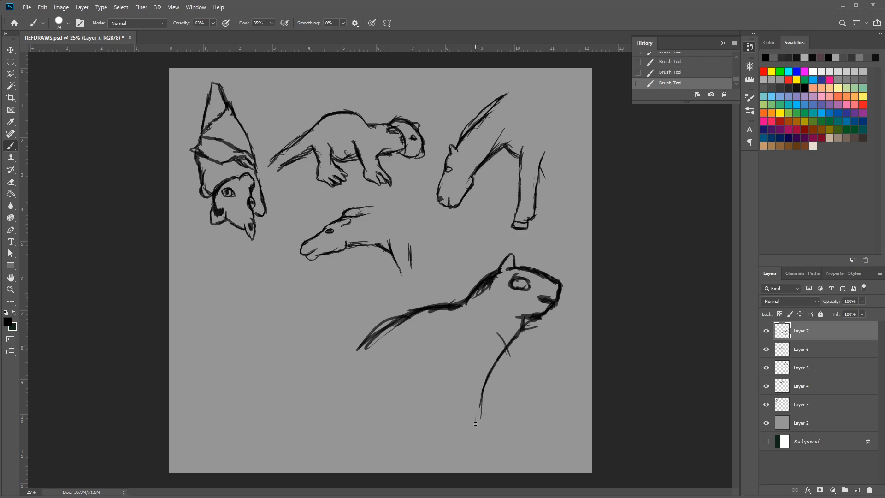
Draw the front legs with their paws, joining the near and far leg with a short belly line
drag(485, 386, 479, 436)
mouse_move(483, 406)
mouse_down()
mouse_move(486, 443)
mouse_move(476, 453)
mouse_move(485, 449)
mouse_move(472, 451)
mouse_move(452, 430)
mouse_move(458, 441)
mouse_move(445, 402)
mouse_up()
drag(455, 432, 441, 390)
mouse_move(453, 417)
mouse_down()
mouse_move(445, 391)
mouse_move(428, 411)
mouse_move(445, 415)
mouse_move(423, 411)
mouse_move(422, 424)
mouse_move(426, 403)
mouse_move(422, 412)
mouse_move(418, 375)
mouse_up()
mouse_move(420, 406)
mouse_down()
mouse_move(409, 385)
mouse_move(418, 401)
mouse_up()
mouse_move(422, 420)
mouse_down()
mouse_move(407, 376)
mouse_move(421, 420)
mouse_move(397, 442)
mouse_move(414, 432)
mouse_move(401, 450)
mouse_move(435, 451)
mouse_up()
Thicken the back line and draw the two edges of the tail curving upward behind the rump
mouse_move(473, 296)
mouse_down()
mouse_move(374, 342)
mouse_move(353, 355)
mouse_move(346, 376)
mouse_move(310, 327)
mouse_up()
drag(335, 361, 316, 339)
mouse_move(328, 393)
mouse_down()
mouse_move(292, 348)
mouse_move(306, 320)
mouse_move(290, 297)
mouse_up()
mouse_move(299, 359)
mouse_down()
mouse_move(276, 319)
mouse_move(252, 306)
mouse_move(236, 313)
mouse_move(243, 307)
mouse_up()
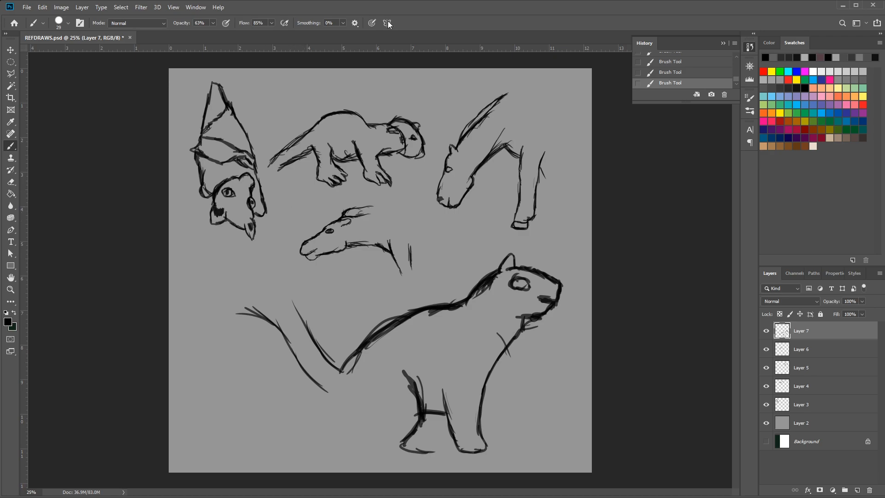
Scale the Layer 7 sketch to 36.30% and place it below the grazing horse's legs
click(11, 50)
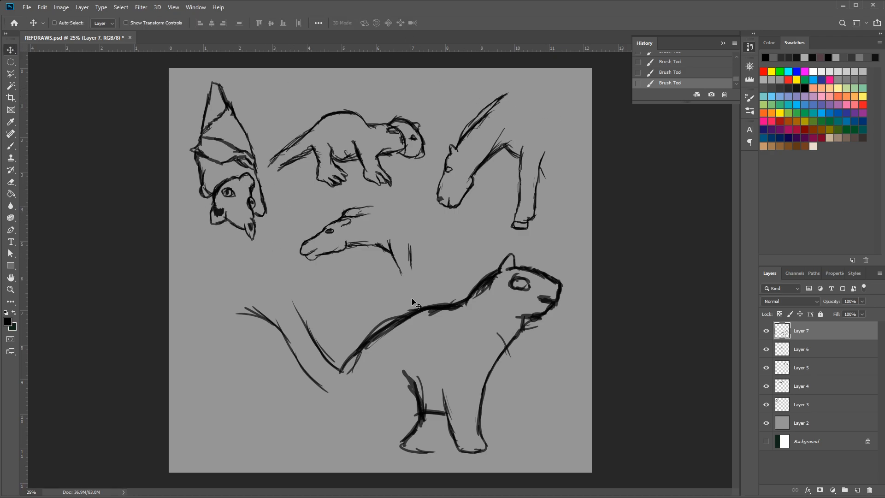
key(ctrl)
key(ctrl+t)
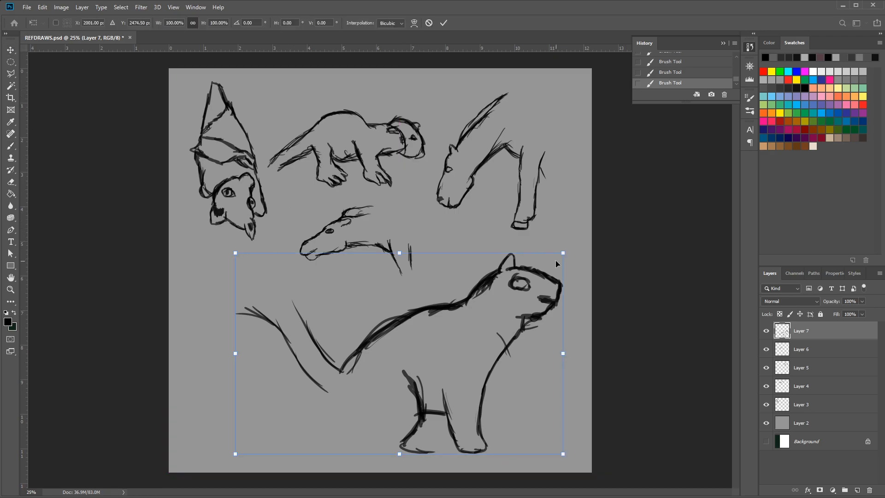
mouse_move(563, 253)
mouse_down()
mouse_move(464, 340)
mouse_move(375, 366)
mouse_move(356, 381)
mouse_move(543, 289)
mouse_move(563, 252)
mouse_up()
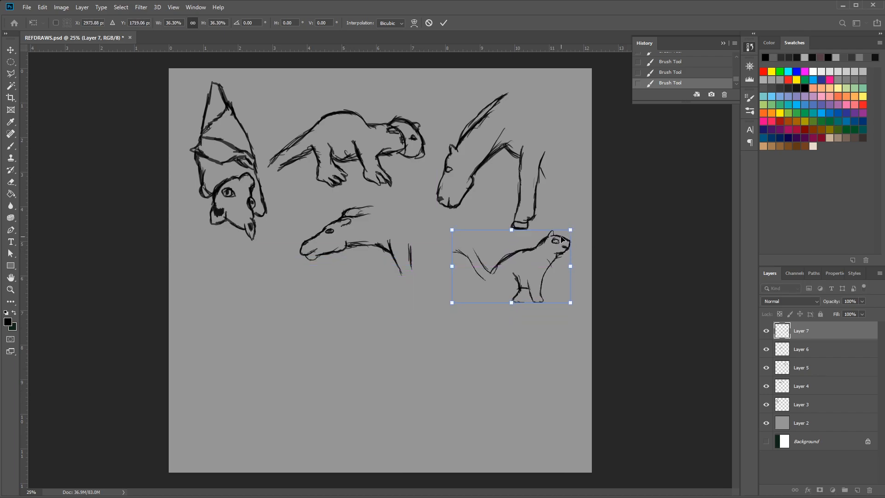
key(Return)
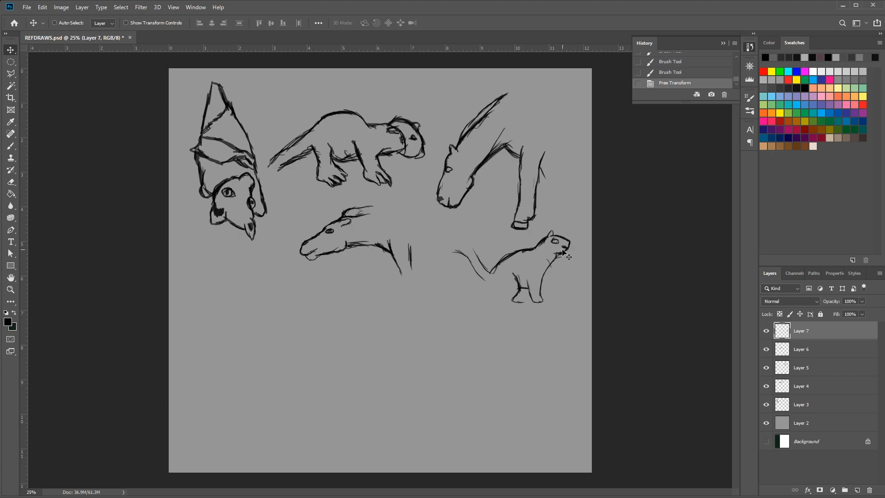
Add a new layer and brush in the next animal's raised arm edges and curved snout, undoing one stroke
click(857, 490)
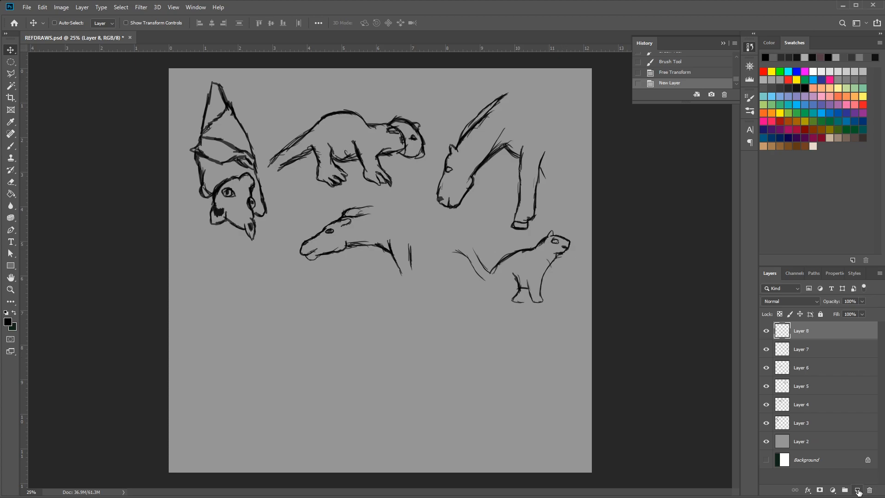
click(11, 146)
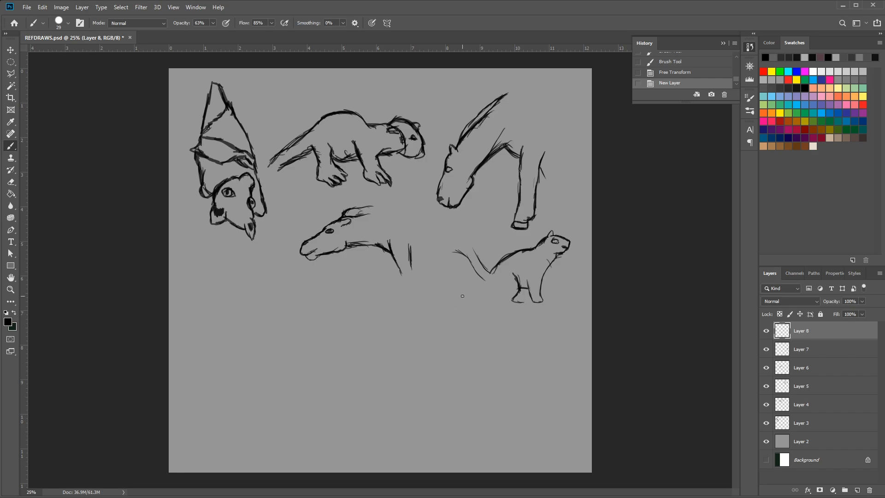
key(ctrl+comma)
key(ctrl+comma)
drag(236, 290, 231, 268)
mouse_move(221, 303)
mouse_down()
mouse_move(211, 273)
mouse_move(224, 311)
mouse_up()
drag(211, 276, 226, 316)
mouse_move(259, 286)
mouse_down()
mouse_move(261, 263)
mouse_move(286, 262)
mouse_move(254, 278)
mouse_move(260, 284)
mouse_move(252, 270)
mouse_move(251, 282)
mouse_move(270, 296)
mouse_move(256, 282)
mouse_move(262, 300)
mouse_move(255, 279)
mouse_move(259, 307)
mouse_up()
key(ctrl+z)
mouse_move(229, 260)
mouse_down()
mouse_move(242, 298)
mouse_move(259, 301)
mouse_move(237, 287)
mouse_move(241, 295)
mouse_up()
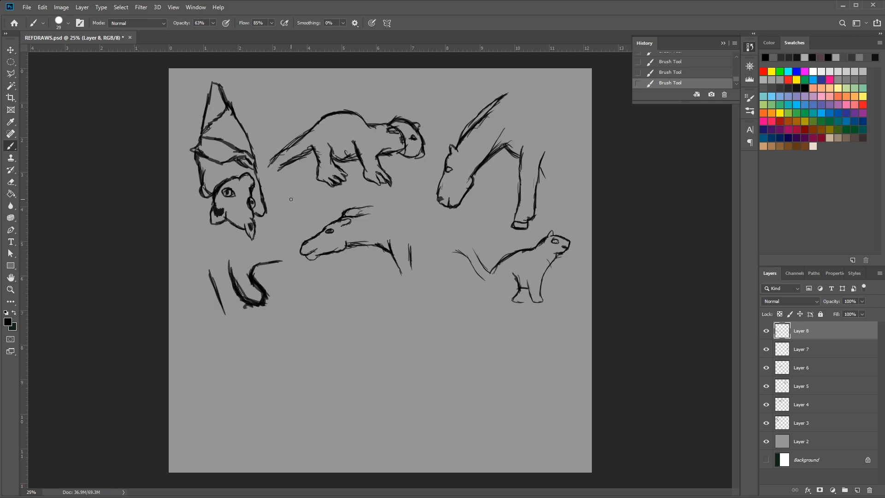
Draw the top of the head, the eye and the second raised arm's inner edge, and move the sketch lower
mouse_move(281, 261)
mouse_down()
mouse_move(306, 256)
mouse_move(254, 270)
mouse_move(265, 264)
mouse_move(255, 272)
mouse_move(267, 284)
mouse_move(254, 280)
mouse_move(255, 288)
mouse_move(262, 282)
mouse_move(270, 294)
mouse_up()
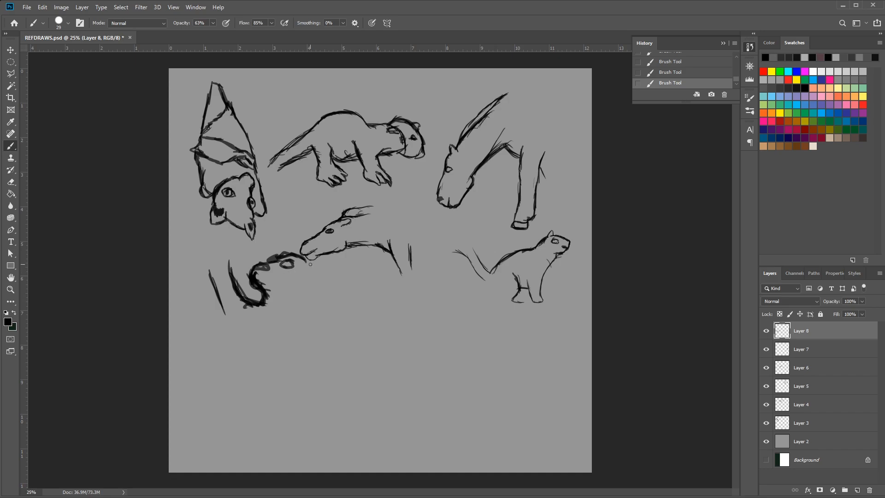
mouse_move(318, 257)
mouse_down()
mouse_move(306, 273)
mouse_move(325, 253)
mouse_move(300, 285)
mouse_move(314, 264)
mouse_move(283, 270)
mouse_move(294, 298)
mouse_move(286, 286)
mouse_move(319, 278)
mouse_move(300, 300)
mouse_move(331, 262)
mouse_move(321, 281)
mouse_up()
click(10, 50)
click(12, 146)
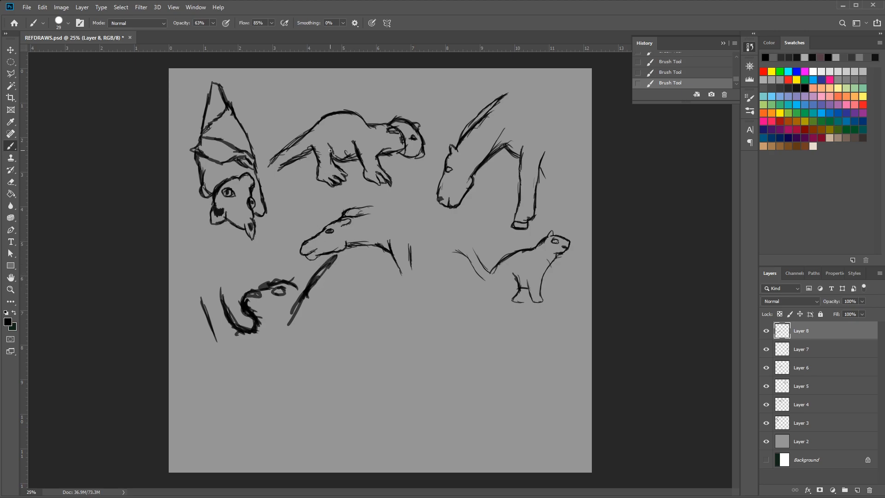
Connect the head to the second arm and draw that arm's outer edge down into the side of the body
drag(295, 286, 308, 291)
mouse_move(290, 281)
mouse_down()
mouse_move(330, 258)
mouse_move(323, 267)
mouse_move(352, 254)
mouse_move(341, 284)
mouse_up()
mouse_move(353, 254)
mouse_down()
mouse_move(335, 298)
mouse_move(319, 304)
mouse_move(322, 339)
mouse_move(327, 303)
mouse_move(321, 360)
mouse_up()
drag(316, 324, 323, 361)
drag(323, 327, 322, 393)
Draw the first arm's fingered paw and extend its outer edge down into the other side of the body
mouse_move(248, 330)
mouse_down()
mouse_move(218, 273)
mouse_move(225, 287)
mouse_move(222, 263)
mouse_move(212, 270)
mouse_move(205, 259)
mouse_move(206, 270)
mouse_move(202, 260)
mouse_move(206, 269)
mouse_move(191, 278)
mouse_move(228, 358)
mouse_up()
drag(212, 319, 238, 370)
mouse_move(221, 342)
mouse_down()
mouse_move(244, 376)
mouse_move(235, 364)
mouse_move(251, 397)
mouse_up()
drag(238, 374, 246, 404)
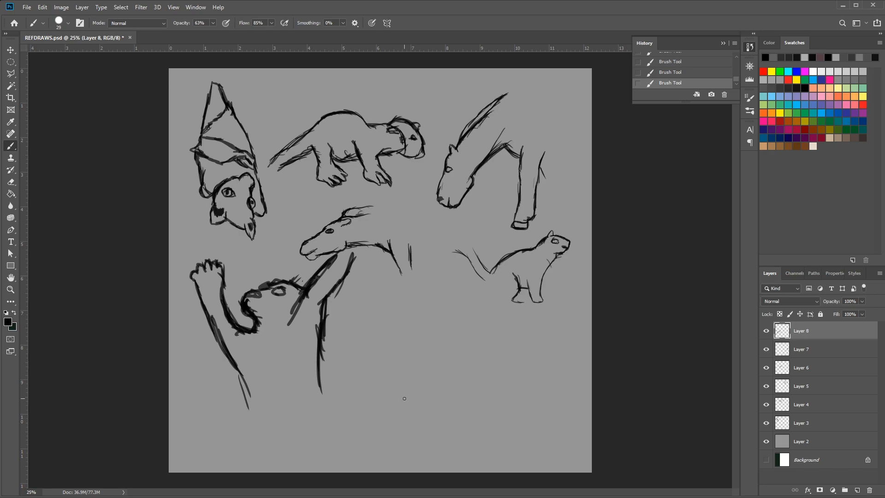
Scale the raised-arm sketch on Layer 8 to 58.03% and place it beneath the hanging bat
click(11, 50)
key(ctrl+t)
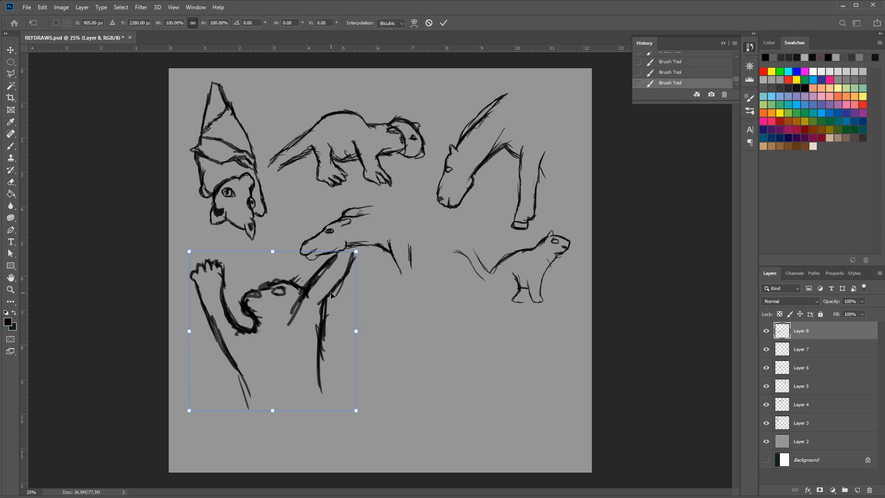
drag(354, 251, 286, 316)
drag(263, 350, 269, 276)
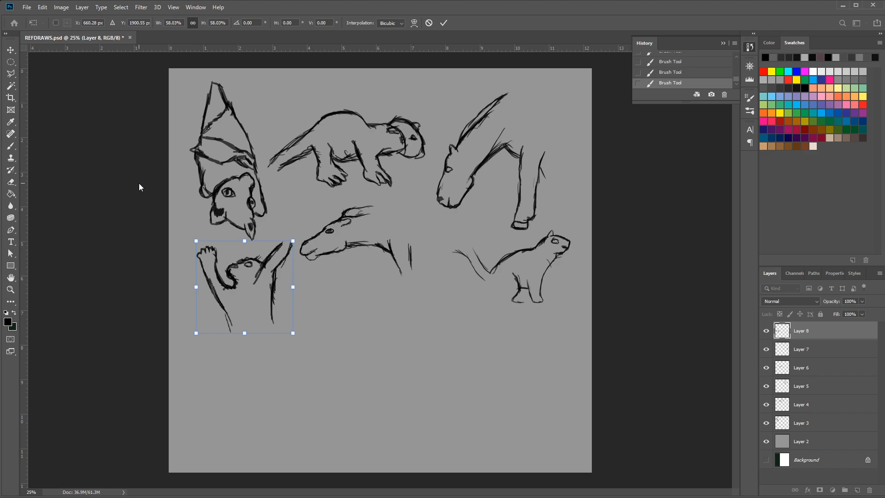
click(11, 146)
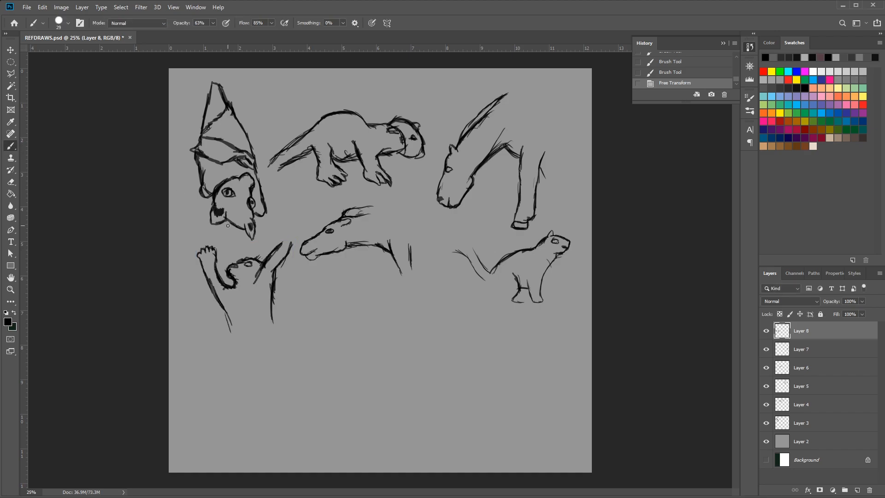
Sketch a cat's open mouth with fangs and the curve of its chin in the empty lower canvas
mouse_move(393, 315)
mouse_down()
mouse_move(388, 329)
mouse_move(399, 324)
mouse_move(404, 331)
mouse_move(395, 330)
mouse_move(403, 328)
mouse_move(415, 345)
mouse_move(462, 350)
mouse_move(446, 364)
mouse_move(425, 356)
mouse_move(427, 367)
mouse_up()
mouse_move(417, 351)
mouse_down()
mouse_move(457, 356)
mouse_move(440, 359)
mouse_move(456, 347)
mouse_move(431, 341)
mouse_move(431, 350)
mouse_move(437, 341)
mouse_move(445, 352)
mouse_move(451, 344)
mouse_move(445, 377)
mouse_move(466, 358)
mouse_move(439, 375)
mouse_move(446, 352)
mouse_move(428, 377)
mouse_move(397, 345)
mouse_move(417, 366)
mouse_up()
mouse_move(396, 336)
mouse_down()
mouse_move(423, 373)
mouse_move(475, 340)
mouse_move(458, 360)
mouse_move(466, 360)
mouse_up()
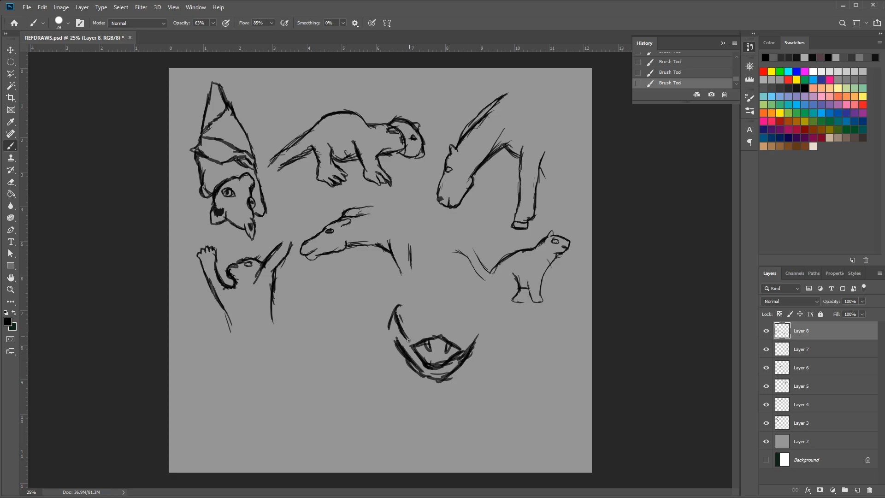
Build up both sides of the cat's jaw and cheeks, and draw its nose above the mouth
drag(407, 356, 414, 362)
drag(397, 334, 399, 343)
mouse_move(395, 306)
mouse_down()
mouse_move(386, 339)
mouse_move(388, 331)
mouse_move(398, 340)
mouse_up()
mouse_move(477, 326)
mouse_down()
mouse_move(467, 350)
mouse_move(475, 338)
mouse_up()
drag(477, 334, 473, 341)
mouse_move(430, 321)
mouse_down()
mouse_move(443, 324)
mouse_move(423, 327)
mouse_move(442, 325)
mouse_up()
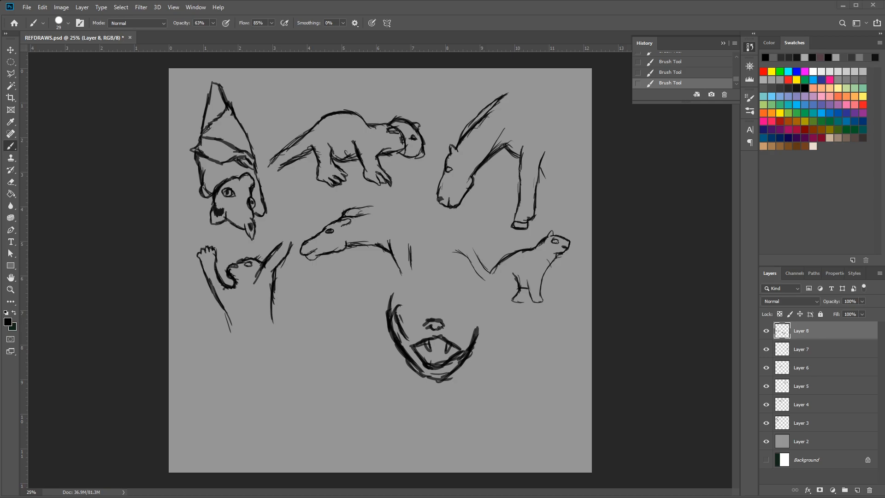
Draw the cat's eyes, both pointed ears and the top of the head, closing the face outline
mouse_move(447, 307)
mouse_down()
mouse_move(465, 311)
mouse_move(406, 302)
mouse_move(414, 299)
mouse_move(423, 302)
mouse_move(406, 308)
mouse_move(444, 279)
mouse_move(423, 279)
mouse_move(460, 283)
mouse_move(420, 283)
mouse_move(459, 283)
mouse_move(420, 281)
mouse_move(391, 259)
mouse_move(390, 288)
mouse_up()
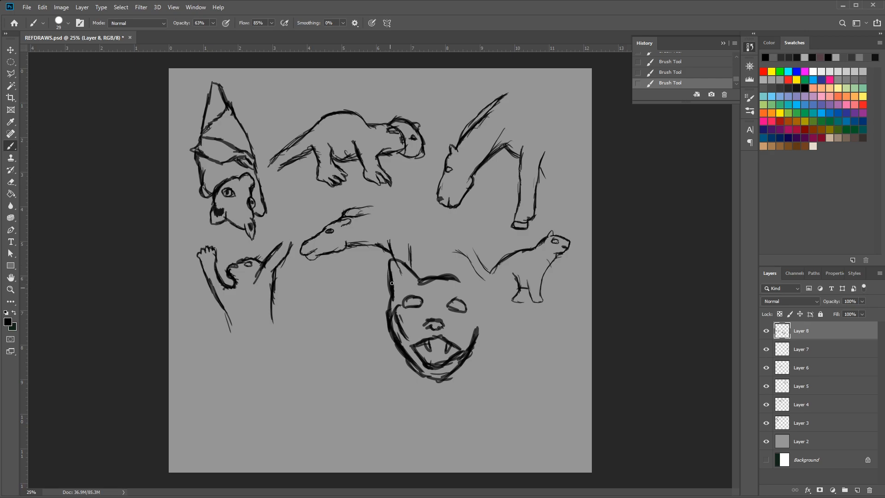
mouse_move(469, 275)
mouse_down()
mouse_move(459, 282)
mouse_move(476, 263)
mouse_move(484, 268)
mouse_move(485, 278)
mouse_move(471, 262)
mouse_move(487, 275)
mouse_move(486, 290)
mouse_up()
mouse_move(483, 259)
mouse_down()
mouse_move(488, 311)
mouse_move(470, 358)
mouse_up()
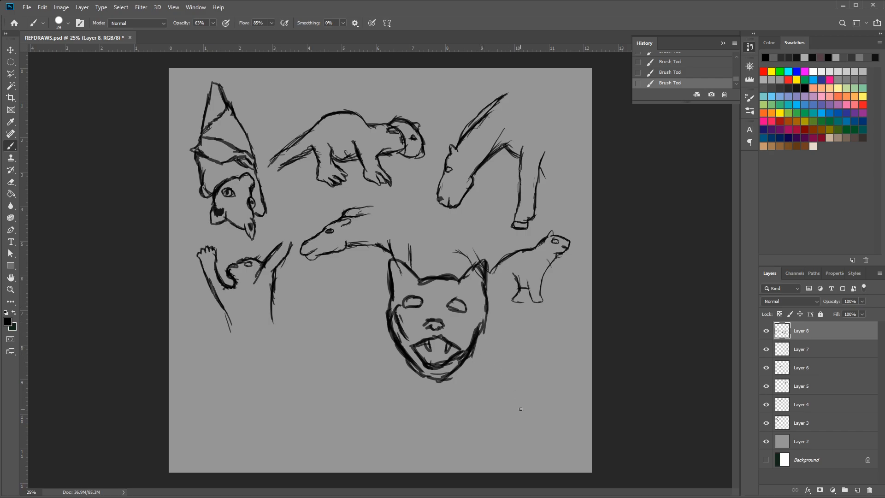
Fill in the cat's pupils and ear detail, and sketch its neck and outstretched shoulder line
drag(452, 308, 459, 304)
drag(417, 304, 409, 304)
drag(476, 281, 475, 275)
mouse_move(467, 357)
mouse_down()
mouse_move(472, 384)
mouse_move(477, 379)
mouse_up()
mouse_move(404, 354)
mouse_down()
mouse_move(400, 333)
mouse_move(415, 355)
mouse_move(397, 366)
mouse_move(407, 348)
mouse_move(383, 376)
mouse_up()
mouse_move(403, 363)
mouse_down()
mouse_move(372, 371)
mouse_move(390, 382)
mouse_move(359, 382)
mouse_move(325, 399)
mouse_up()
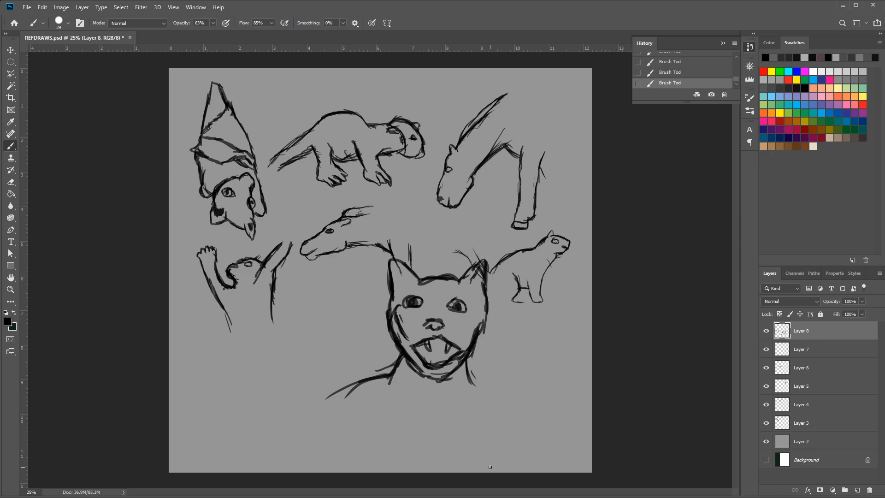
drag(400, 354, 327, 408)
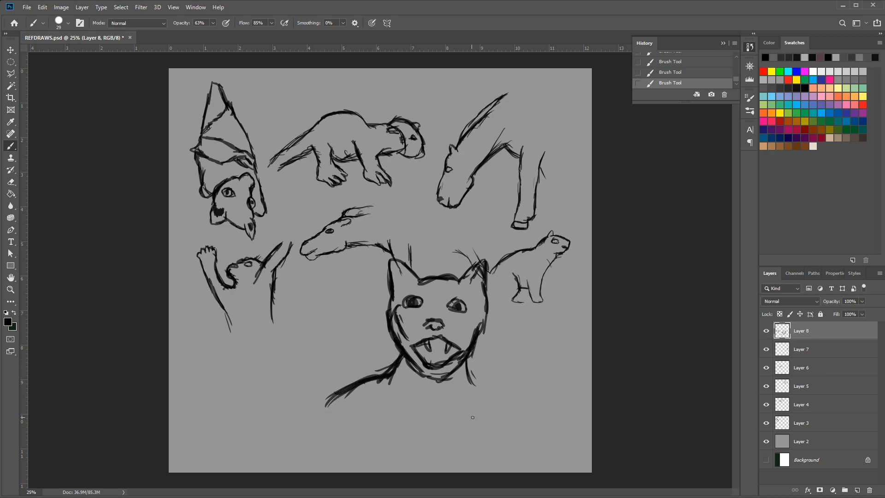
Extend the cat's neck down into the chest and add crossing strokes for the upper foreleg
mouse_move(469, 363)
mouse_down()
mouse_move(462, 415)
mouse_move(468, 404)
mouse_move(451, 431)
mouse_up()
mouse_move(468, 402)
mouse_down()
mouse_move(439, 459)
mouse_move(452, 445)
mouse_move(452, 456)
mouse_up()
drag(458, 444, 456, 457)
drag(433, 416, 461, 461)
drag(416, 445, 428, 465)
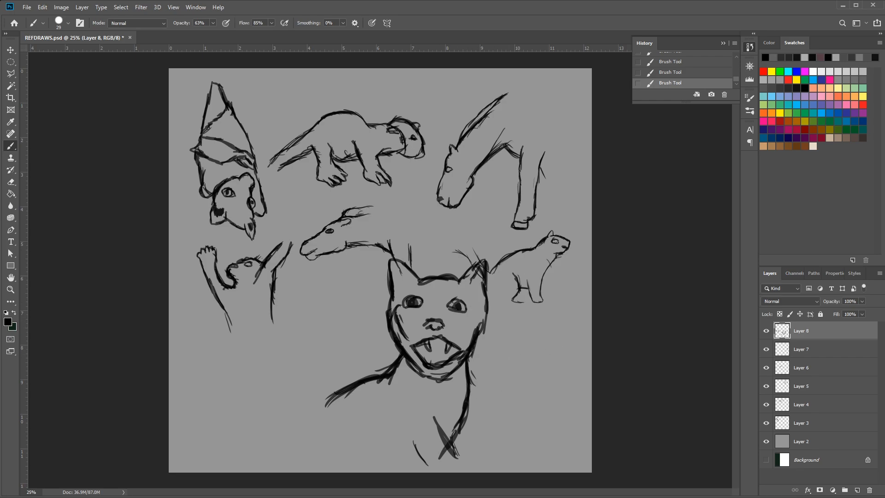
Scale all of Layer 8 to 82.62% and position the cat below the horned animal sketch
click(10, 50)
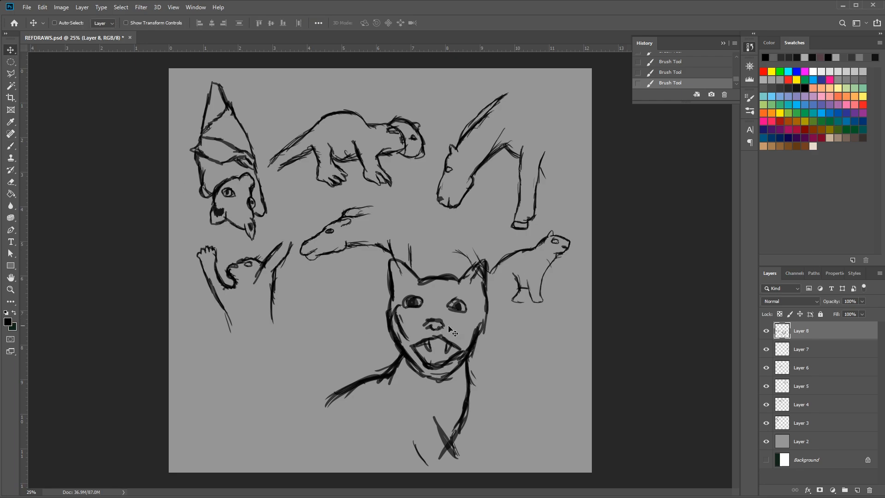
key(ctrl+t)
drag(488, 241, 438, 279)
drag(403, 354, 408, 341)
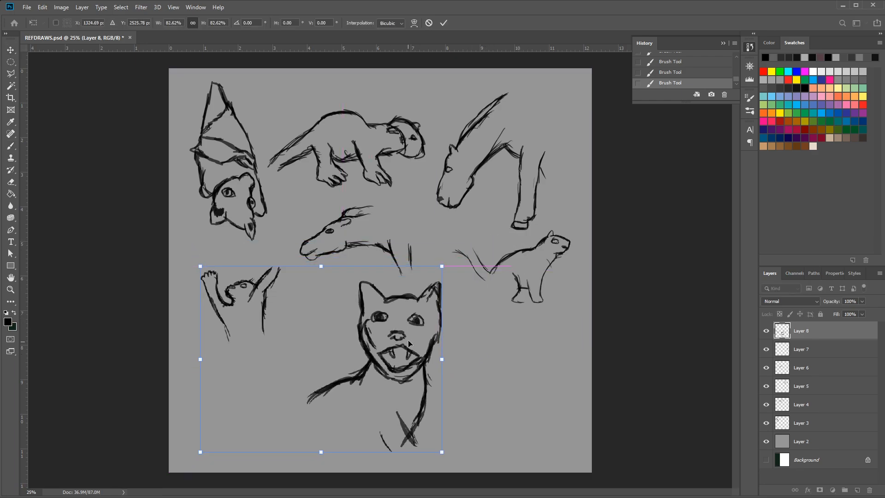
key(Return)
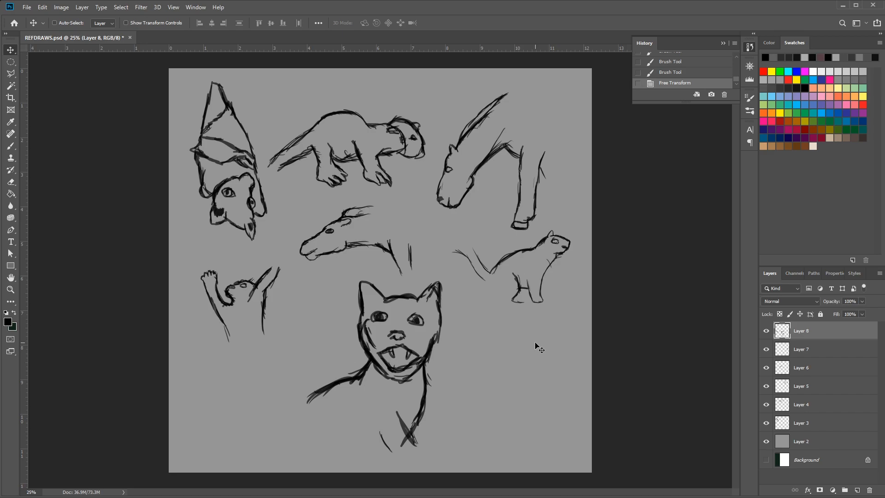
Merge Layers 3 to 8 into a single sketch layer
shift+click(812, 423)
right_click(811, 422)
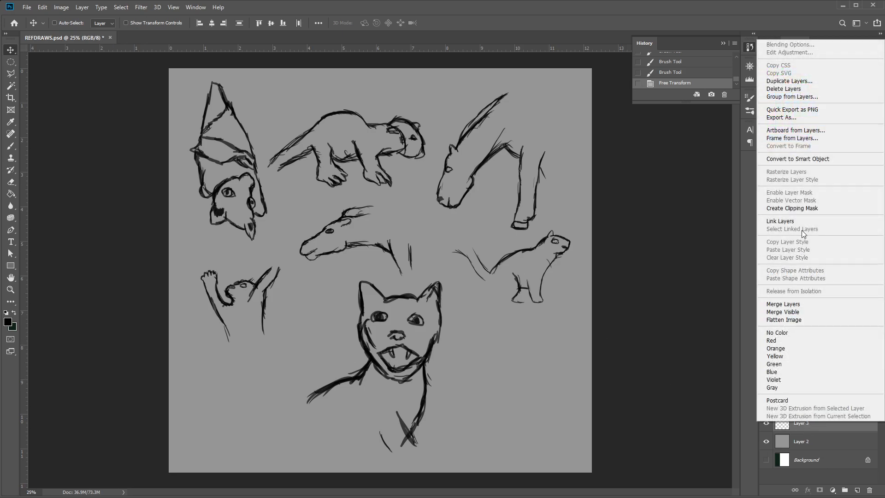
click(794, 304)
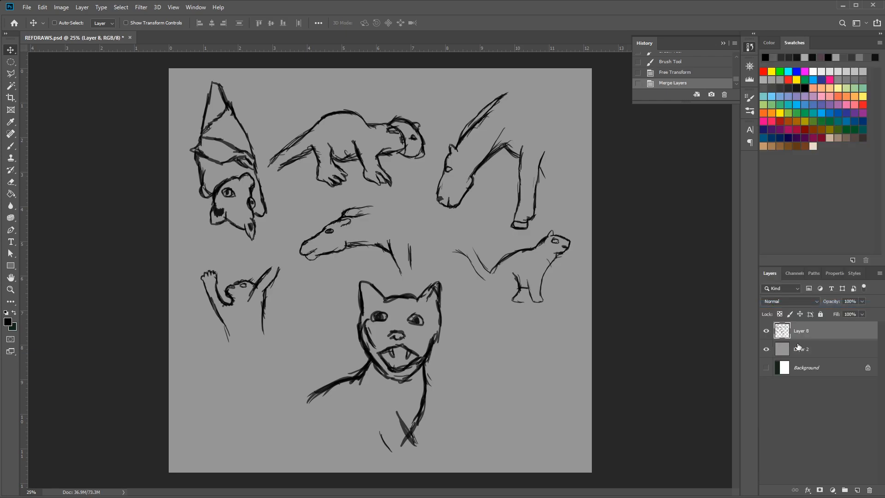
Hide the merged sketch layer and add a new empty layer above it as the active layer
click(767, 331)
click(858, 491)
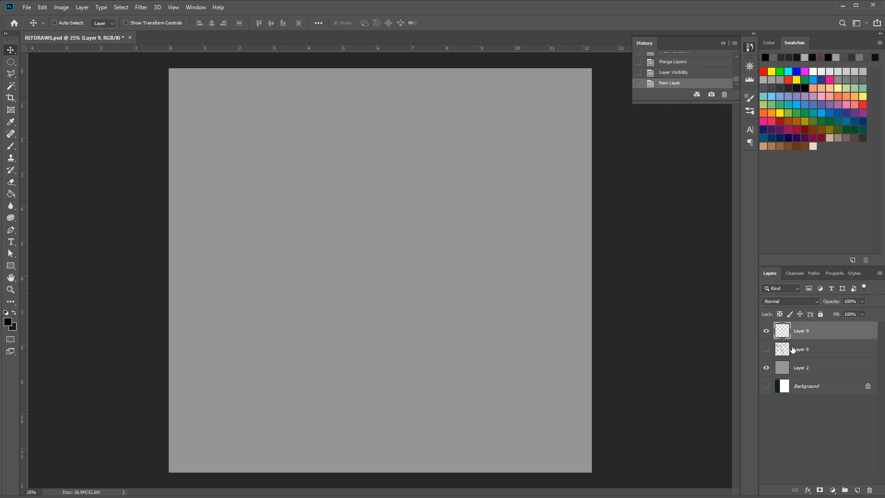
click(808, 351)
click(766, 350)
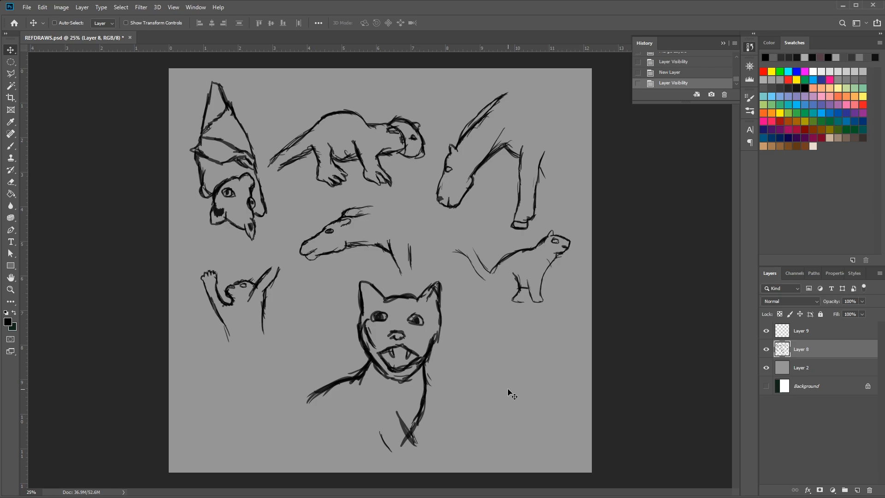
click(766, 349)
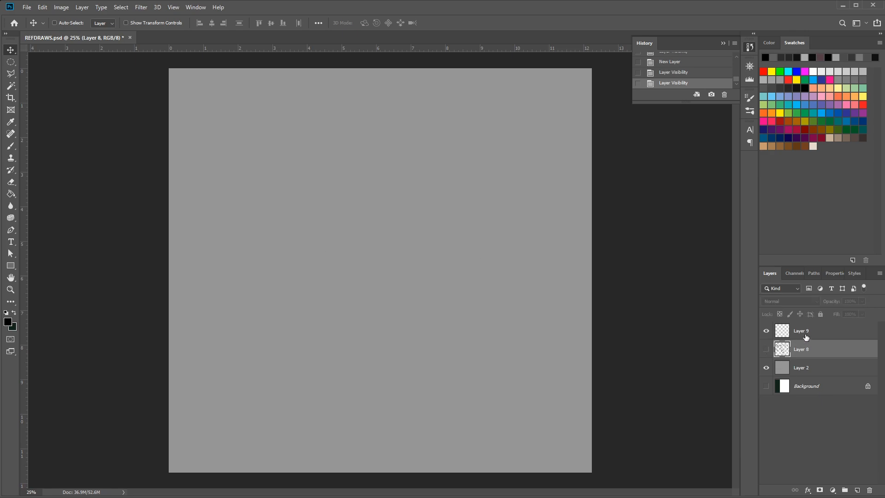
click(805, 337)
click(765, 333)
click(765, 333)
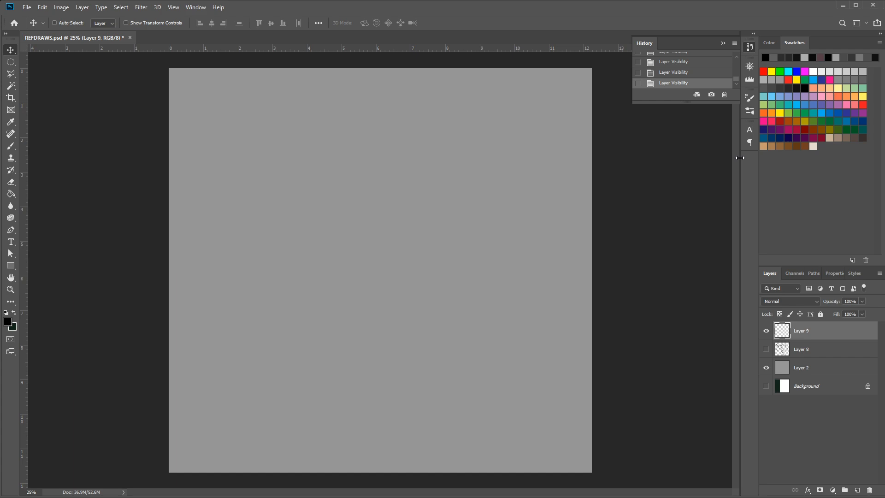
Brush a rough square near the top of Layer 9 and fill it with scribbled shading
click(11, 146)
mouse_move(332, 127)
mouse_down()
mouse_move(330, 159)
mouse_move(331, 130)
mouse_move(388, 133)
mouse_move(381, 128)
mouse_move(376, 171)
mouse_move(343, 171)
mouse_move(334, 133)
mouse_move(330, 158)
mouse_move(330, 133)
mouse_move(330, 168)
mouse_move(379, 171)
mouse_move(383, 125)
mouse_move(334, 122)
mouse_move(334, 169)
mouse_move(349, 120)
mouse_move(347, 159)
mouse_move(361, 123)
mouse_move(353, 169)
mouse_move(379, 118)
mouse_move(372, 166)
mouse_move(368, 118)
mouse_move(343, 164)
mouse_move(341, 124)
mouse_move(333, 160)
mouse_move(338, 119)
mouse_move(331, 170)
mouse_move(351, 132)
mouse_move(351, 176)
mouse_move(370, 130)
mouse_move(371, 163)
mouse_move(370, 115)
mouse_move(344, 170)
mouse_up()
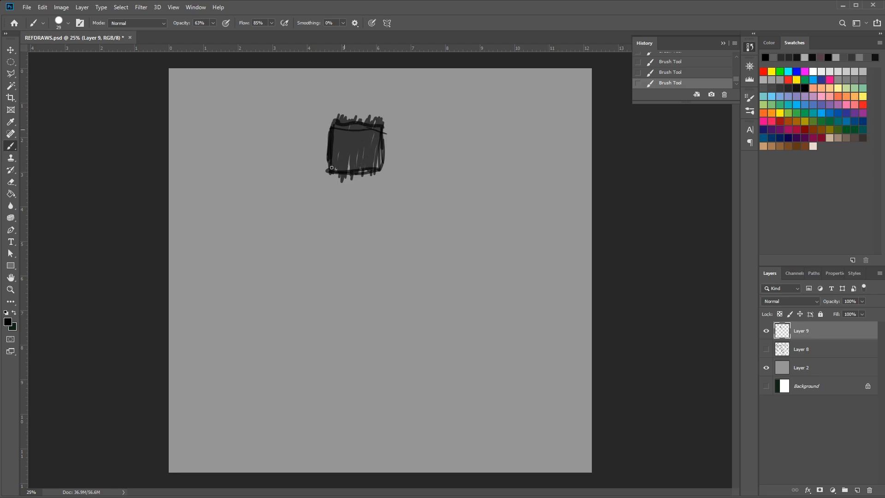
mouse_move(353, 129)
mouse_down()
mouse_move(350, 171)
mouse_move(361, 148)
mouse_up()
Add a new layer, hide Layer 9, and sketch an animal's arched back, ear and lowered head
click(858, 489)
click(766, 349)
mouse_move(256, 117)
mouse_down()
mouse_move(300, 105)
mouse_move(318, 135)
mouse_move(313, 119)
mouse_move(324, 132)
mouse_move(323, 126)
mouse_move(345, 125)
mouse_move(350, 144)
mouse_move(359, 134)
mouse_move(349, 142)
mouse_move(346, 133)
mouse_move(350, 152)
mouse_move(343, 146)
mouse_move(361, 161)
mouse_move(338, 141)
mouse_move(359, 162)
mouse_move(359, 211)
mouse_up()
mouse_move(361, 172)
mouse_down()
mouse_move(352, 219)
mouse_move(326, 170)
mouse_up()
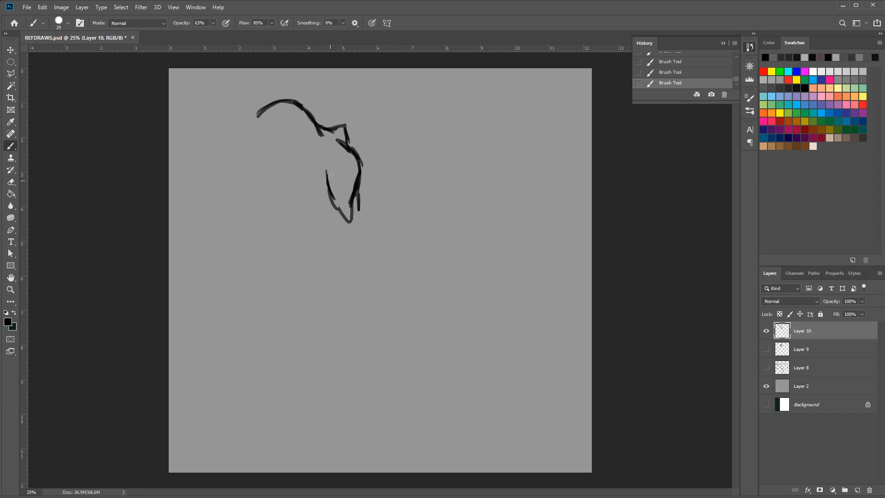
Extend the arched back into the rump and draw the rear contour curving down
mouse_move(264, 108)
mouse_down()
mouse_move(254, 122)
mouse_move(270, 110)
mouse_move(255, 124)
mouse_move(235, 120)
mouse_move(283, 68)
mouse_move(265, 114)
mouse_move(243, 120)
mouse_move(239, 136)
mouse_move(240, 126)
mouse_move(229, 156)
mouse_move(249, 116)
mouse_move(226, 176)
mouse_up()
mouse_move(238, 136)
mouse_down()
mouse_move(227, 152)
mouse_move(234, 135)
mouse_up()
mouse_move(238, 134)
mouse_down()
mouse_move(224, 162)
mouse_move(231, 183)
mouse_up()
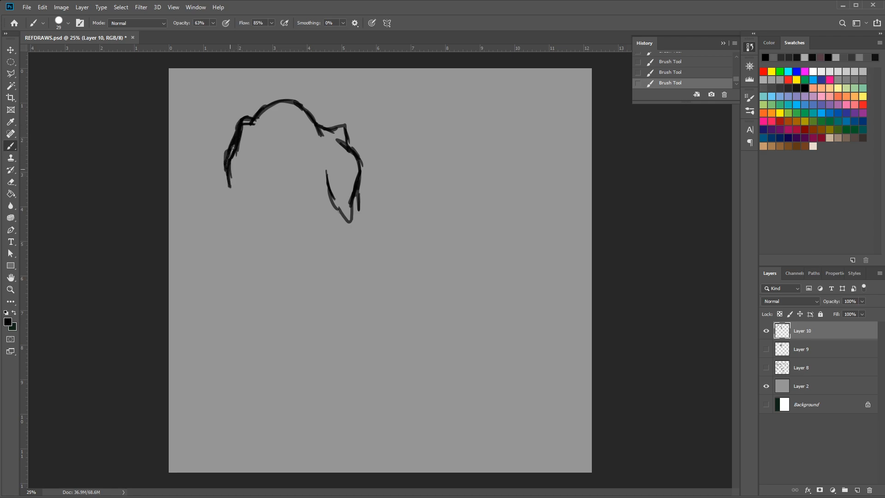
Thicken the outline of the dog's far ear and draw two dark, shaded eyes below the top of the head
mouse_move(253, 120)
mouse_down()
mouse_move(235, 149)
mouse_move(234, 188)
mouse_up()
mouse_move(228, 155)
mouse_down()
mouse_move(222, 170)
mouse_move(237, 182)
mouse_up()
mouse_move(251, 148)
mouse_down()
mouse_move(248, 138)
mouse_move(247, 163)
mouse_move(250, 147)
mouse_move(246, 159)
mouse_move(242, 152)
mouse_move(305, 146)
mouse_move(297, 153)
mouse_move(305, 156)
mouse_up()
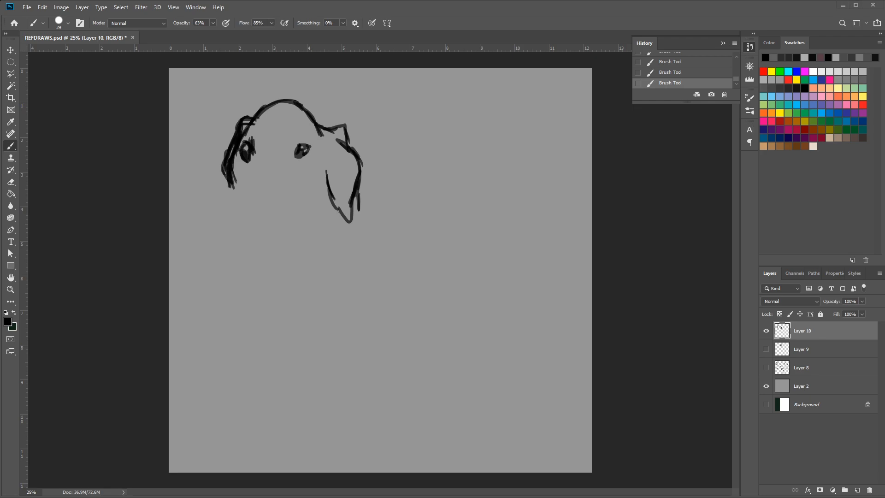
Sketch the dog's muzzle with nose, open mouth and jaw, and add the neck and chest lines below
drag(253, 177, 220, 212)
mouse_move(245, 182)
mouse_down()
mouse_move(226, 200)
mouse_move(235, 189)
mouse_move(218, 233)
mouse_move(228, 226)
mouse_move(221, 223)
mouse_move(227, 234)
mouse_move(248, 228)
mouse_move(231, 230)
mouse_move(247, 224)
mouse_move(240, 212)
mouse_move(248, 224)
mouse_move(236, 211)
mouse_move(251, 200)
mouse_move(264, 206)
mouse_move(247, 219)
mouse_move(257, 214)
mouse_move(244, 208)
mouse_move(239, 215)
mouse_move(244, 205)
mouse_move(248, 235)
mouse_move(288, 227)
mouse_move(301, 213)
mouse_move(226, 254)
mouse_move(264, 239)
mouse_move(250, 255)
mouse_move(236, 236)
mouse_move(256, 244)
mouse_move(262, 264)
mouse_move(250, 255)
mouse_move(274, 262)
mouse_move(305, 216)
mouse_move(323, 227)
mouse_move(236, 282)
mouse_move(256, 275)
mouse_move(229, 305)
mouse_up()
mouse_move(282, 299)
mouse_down()
mouse_move(276, 308)
mouse_move(313, 318)
mouse_move(329, 317)
mouse_move(341, 309)
mouse_move(337, 300)
mouse_move(350, 297)
mouse_move(316, 343)
mouse_up()
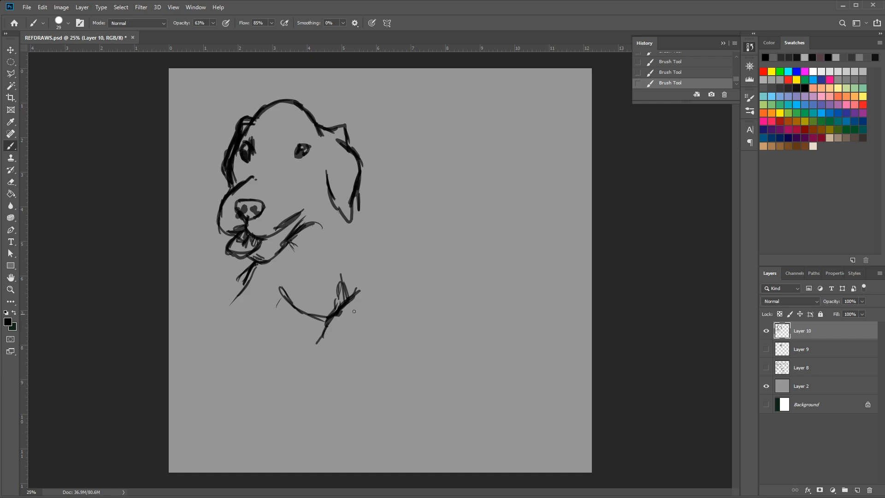
Draw the lying dog's rounded back, rump and bent hind leg, and extend the foreleg forward from the chest to the paw
drag(374, 312, 356, 344)
mouse_move(405, 302)
mouse_down()
mouse_move(385, 317)
mouse_move(405, 287)
mouse_move(411, 300)
mouse_move(418, 293)
mouse_move(396, 264)
mouse_move(419, 289)
mouse_move(399, 303)
mouse_move(411, 279)
mouse_move(401, 262)
mouse_move(409, 275)
mouse_up()
mouse_move(390, 240)
mouse_down()
mouse_move(406, 266)
mouse_move(389, 237)
mouse_move(411, 268)
mouse_move(439, 263)
mouse_move(448, 255)
mouse_move(444, 217)
mouse_up()
mouse_move(359, 177)
mouse_down()
mouse_move(413, 158)
mouse_move(404, 160)
mouse_move(442, 180)
mouse_move(456, 214)
mouse_move(454, 253)
mouse_move(411, 260)
mouse_move(445, 257)
mouse_move(416, 267)
mouse_move(444, 256)
mouse_move(448, 192)
mouse_move(407, 161)
mouse_move(365, 168)
mouse_move(413, 159)
mouse_move(450, 192)
mouse_up()
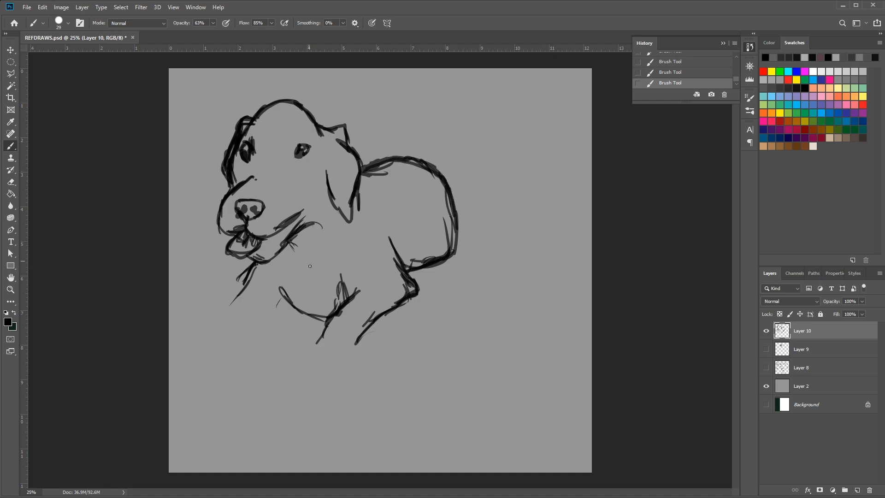
mouse_move(294, 306)
mouse_down()
mouse_move(258, 323)
mouse_move(216, 333)
mouse_up()
mouse_move(221, 298)
mouse_down()
mouse_move(242, 285)
mouse_move(208, 314)
mouse_move(216, 308)
mouse_move(228, 333)
mouse_move(212, 344)
mouse_up()
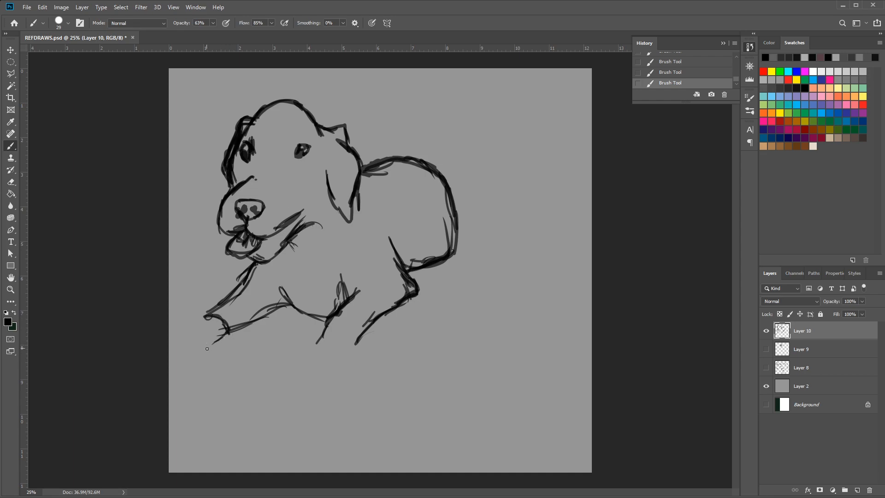
Add a new empty layer above the dog sketch and hide Layer 10
click(856, 490)
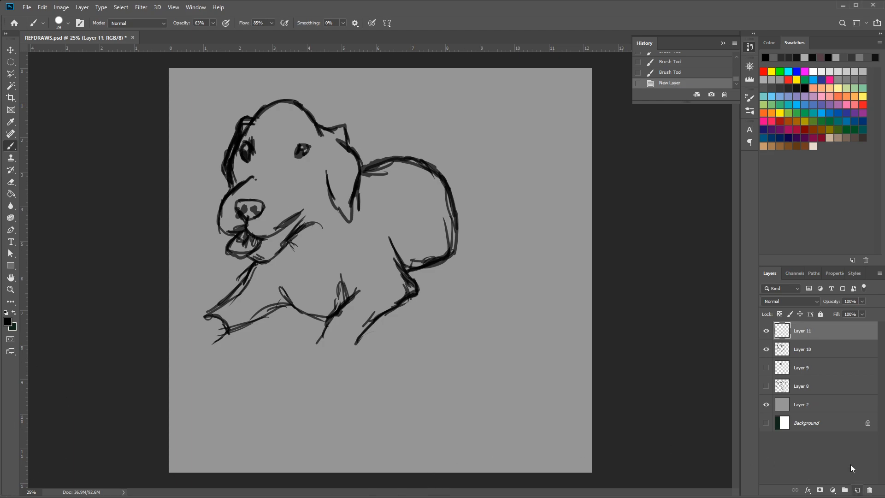
click(766, 350)
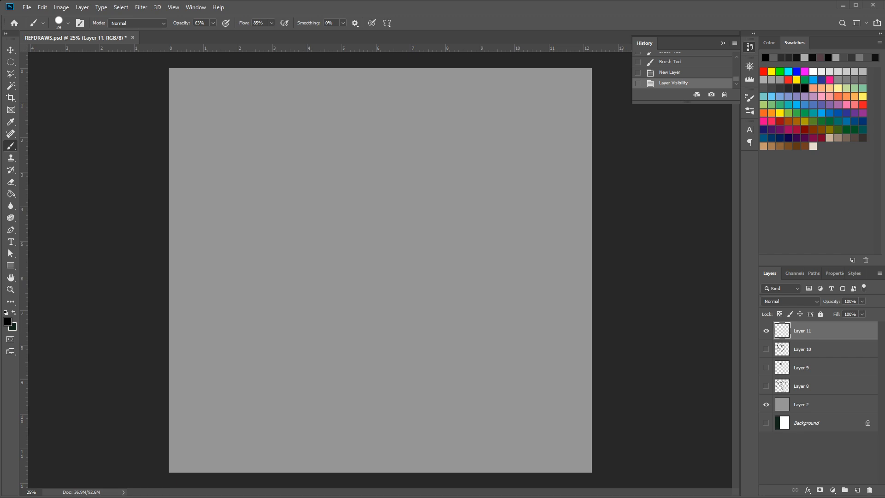
Sketch a giraffe's head facing left with both ears, two horns, muzzle and jaw, and start the back of the neck
click(317, 140)
mouse_move(318, 138)
mouse_down()
mouse_move(318, 150)
mouse_move(308, 134)
mouse_move(302, 139)
mouse_move(308, 155)
mouse_move(331, 137)
mouse_move(328, 129)
mouse_move(341, 132)
mouse_move(341, 147)
mouse_move(302, 154)
mouse_move(276, 144)
mouse_move(281, 159)
mouse_move(309, 161)
mouse_up()
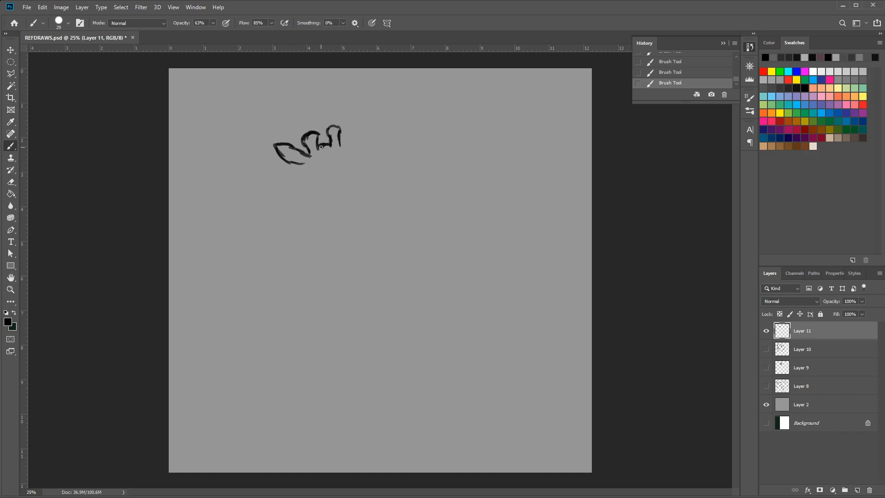
mouse_move(291, 164)
mouse_down()
mouse_move(275, 213)
mouse_move(274, 204)
mouse_move(290, 204)
mouse_move(281, 212)
mouse_move(293, 203)
mouse_move(279, 214)
mouse_move(277, 201)
mouse_move(283, 218)
mouse_move(295, 209)
mouse_move(286, 219)
mouse_move(322, 198)
mouse_move(303, 207)
mouse_move(323, 200)
mouse_move(336, 230)
mouse_up()
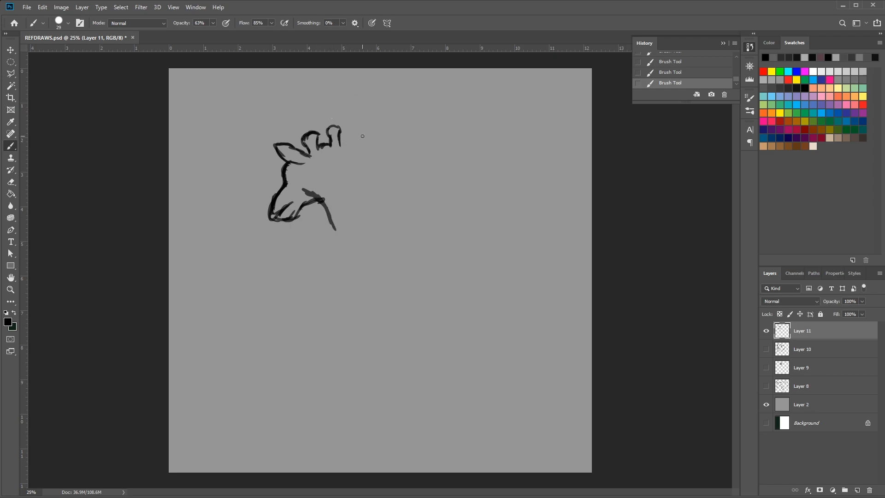
mouse_move(349, 140)
mouse_down()
mouse_move(341, 147)
mouse_move(361, 130)
mouse_move(351, 159)
mouse_move(351, 151)
mouse_move(399, 216)
mouse_move(380, 195)
mouse_move(384, 205)
mouse_up()
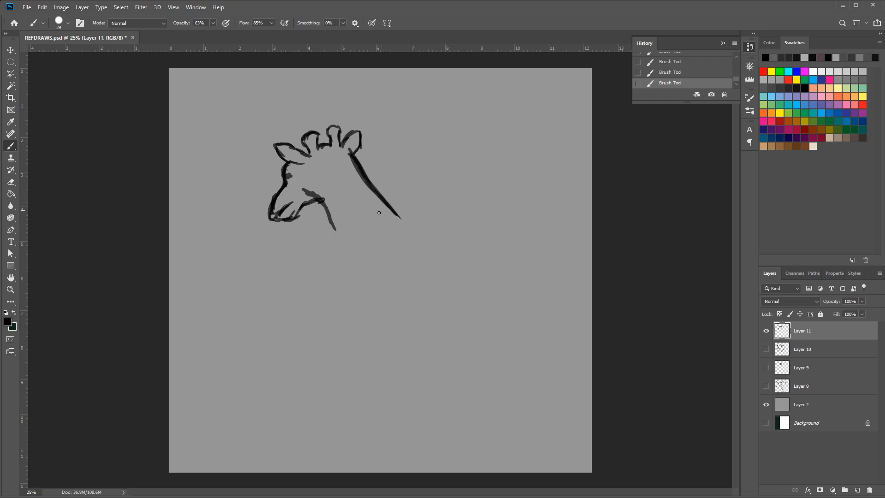
Extend the giraffe's throat and back-of-neck lines down to the shoulders, and outline the mane along the neck
drag(322, 199, 352, 249)
mouse_move(331, 214)
mouse_down()
mouse_move(360, 262)
mouse_move(335, 221)
mouse_move(365, 266)
mouse_move(344, 239)
mouse_move(376, 269)
mouse_up()
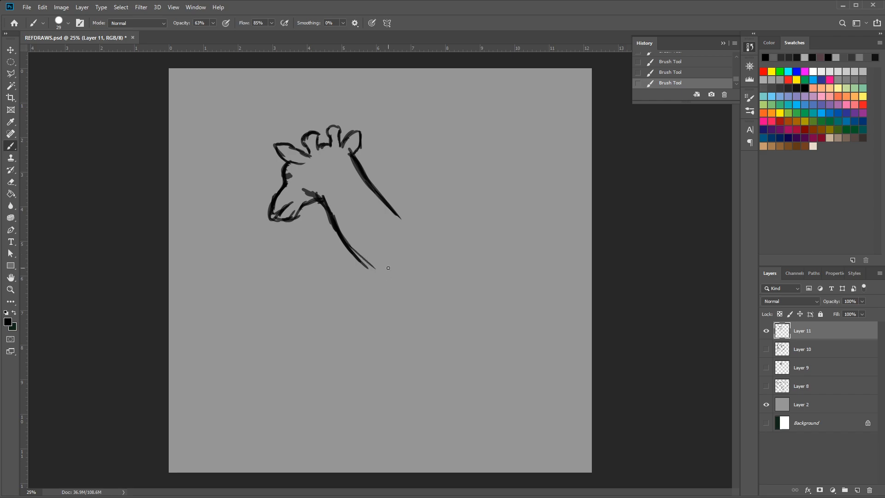
drag(382, 195, 418, 225)
drag(393, 208, 409, 219)
mouse_move(364, 178)
mouse_down()
mouse_move(419, 226)
mouse_move(445, 228)
mouse_up()
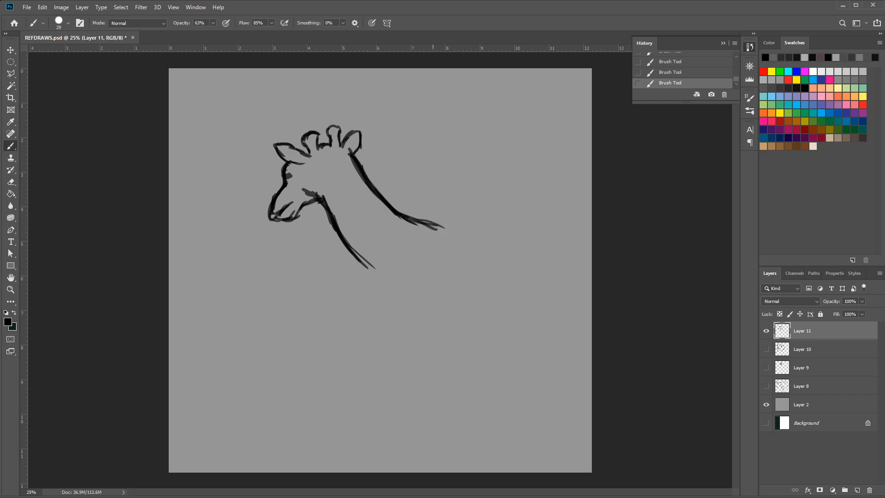
drag(353, 152, 397, 199)
mouse_move(368, 167)
mouse_down()
mouse_move(420, 214)
mouse_move(407, 207)
mouse_move(428, 215)
mouse_up()
mouse_move(403, 206)
mouse_down()
mouse_move(470, 231)
mouse_move(456, 218)
mouse_up()
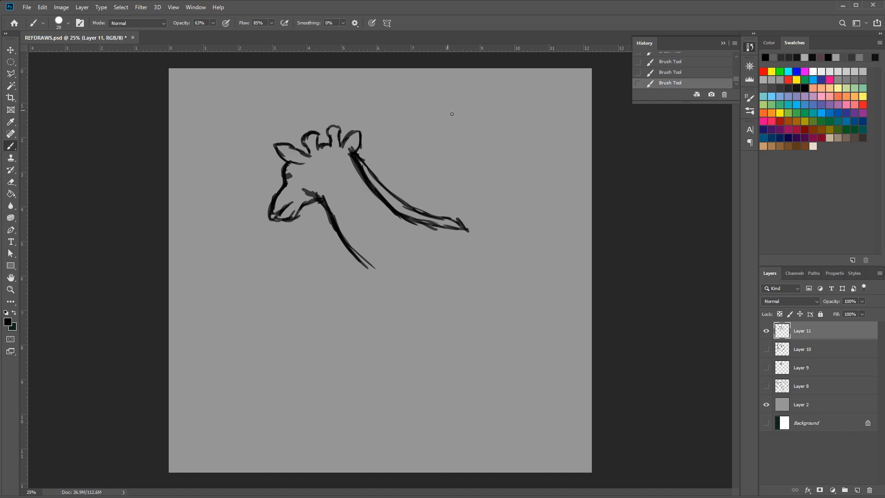
Draw the giraffe's chest running down into the front of the foreleg, and add the short belly line behind it
mouse_move(355, 251)
mouse_down()
mouse_move(388, 290)
mouse_move(372, 322)
mouse_up()
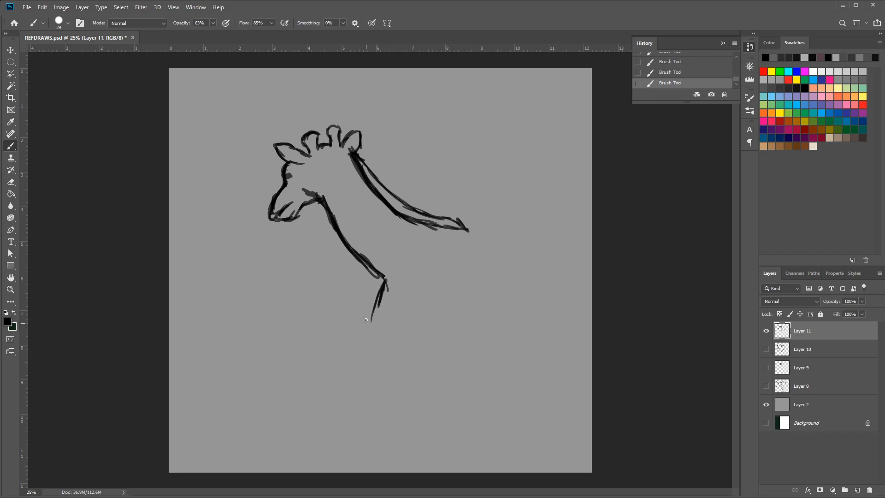
mouse_move(385, 280)
mouse_down()
mouse_move(368, 331)
mouse_move(383, 384)
mouse_up()
mouse_move(468, 357)
mouse_down()
mouse_move(425, 332)
mouse_move(428, 353)
mouse_move(420, 356)
mouse_move(427, 341)
mouse_move(416, 369)
mouse_up()
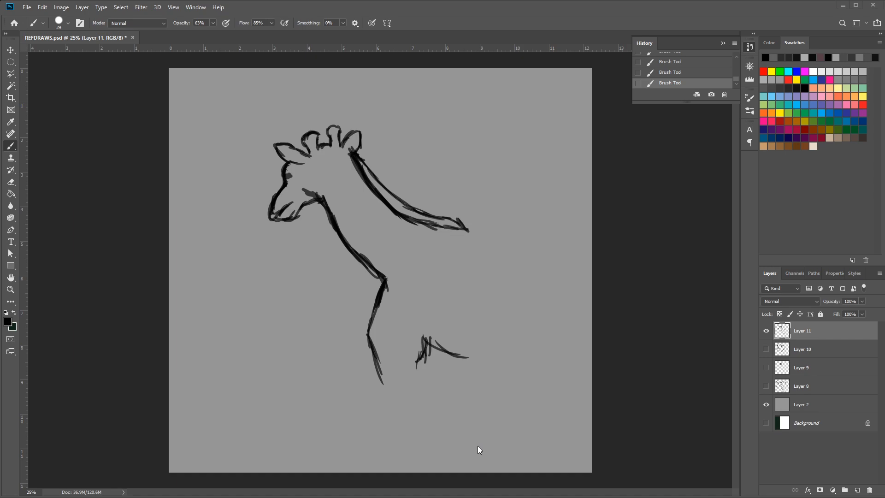
Hide Layer 11 with the giraffe sketch and add a new empty layer above it
click(766, 331)
click(857, 491)
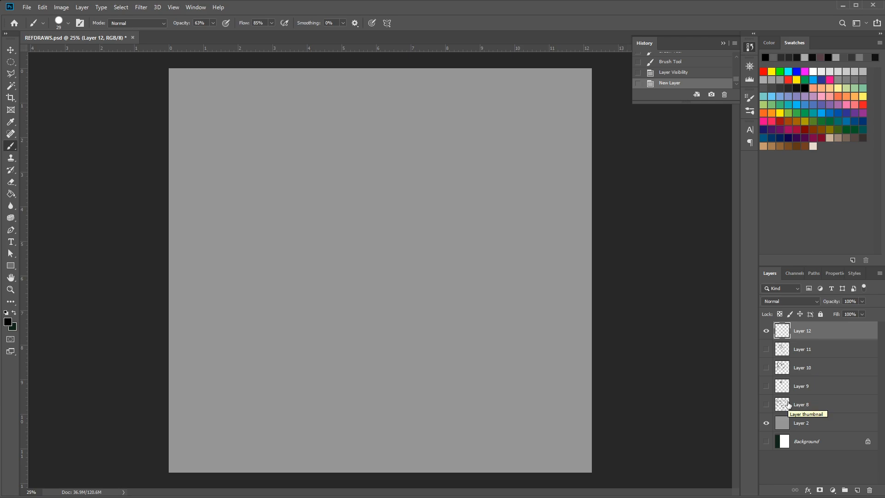
Sketch a turtle's head facing left with a pointed beak, mouth line, lower jaw and round eye
mouse_move(302, 196)
mouse_down()
mouse_move(338, 183)
mouse_move(281, 219)
mouse_up()
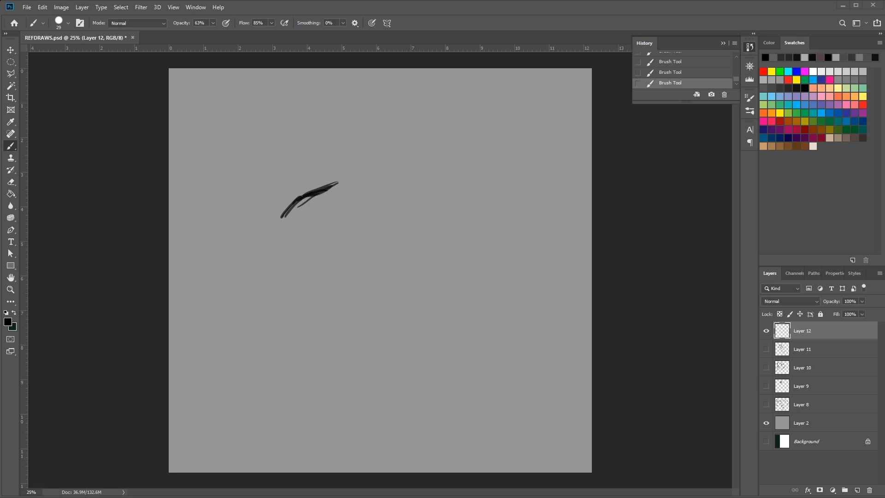
drag(301, 200, 272, 231)
drag(300, 198, 260, 250)
mouse_move(268, 242)
mouse_down()
mouse_move(257, 257)
mouse_move(346, 229)
mouse_up()
mouse_move(264, 253)
mouse_down()
mouse_move(285, 266)
mouse_move(315, 258)
mouse_move(279, 273)
mouse_move(325, 262)
mouse_move(333, 275)
mouse_move(372, 273)
mouse_move(386, 255)
mouse_up()
mouse_move(366, 269)
mouse_down()
mouse_move(393, 256)
mouse_move(409, 261)
mouse_move(396, 259)
mouse_up()
mouse_move(324, 206)
mouse_down()
mouse_move(310, 210)
mouse_move(326, 214)
mouse_move(322, 206)
mouse_move(315, 212)
mouse_move(347, 190)
mouse_move(329, 189)
mouse_move(379, 181)
mouse_up()
click(314, 213)
Draw the turtle's tall raised front flipper behind the head, reaching the canvas's upper edge, with a curved line at its base
mouse_move(358, 185)
mouse_down()
mouse_move(369, 188)
mouse_move(376, 148)
mouse_move(387, 145)
mouse_move(373, 126)
mouse_move(393, 83)
mouse_move(412, 69)
mouse_move(449, 70)
mouse_move(464, 88)
mouse_move(455, 104)
mouse_move(466, 153)
mouse_move(460, 201)
mouse_up()
drag(374, 171, 392, 222)
mouse_move(378, 193)
mouse_down()
mouse_move(405, 228)
mouse_move(392, 217)
mouse_up()
Outline the turtle's shell behind the raised flipper with upper and lower curves running to the canvas edge
drag(462, 152, 517, 159)
mouse_move(461, 150)
mouse_down()
mouse_move(529, 158)
mouse_move(559, 188)
mouse_move(534, 159)
mouse_move(573, 211)
mouse_up()
mouse_move(551, 167)
mouse_down()
mouse_move(586, 222)
mouse_move(579, 203)
mouse_up()
drag(471, 188, 531, 244)
mouse_move(500, 217)
mouse_down()
mouse_move(556, 252)
mouse_move(521, 236)
mouse_up()
mouse_move(468, 181)
mouse_down()
mouse_move(504, 222)
mouse_move(481, 201)
mouse_up()
drag(487, 209, 571, 255)
mouse_move(558, 195)
mouse_down()
mouse_move(592, 239)
mouse_move(587, 228)
mouse_move(592, 257)
mouse_up()
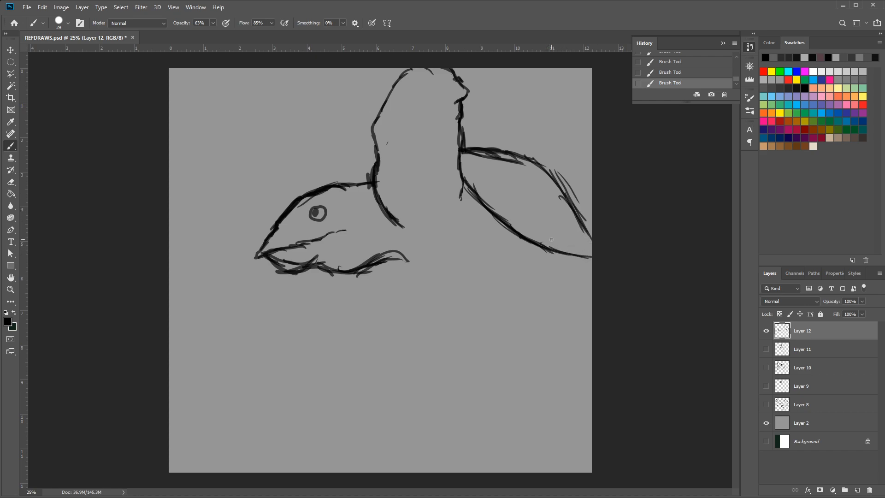
Draw the turtle's lowered front flipper below the throat, the belly line, and the short hind flipper
mouse_move(405, 255)
mouse_down()
mouse_move(406, 265)
mouse_move(364, 295)
mouse_move(365, 310)
mouse_up()
mouse_move(359, 274)
mouse_down()
mouse_move(374, 344)
mouse_move(408, 358)
mouse_move(394, 351)
mouse_move(418, 359)
mouse_move(421, 335)
mouse_move(401, 311)
mouse_move(420, 333)
mouse_move(403, 307)
mouse_move(397, 261)
mouse_move(427, 289)
mouse_up()
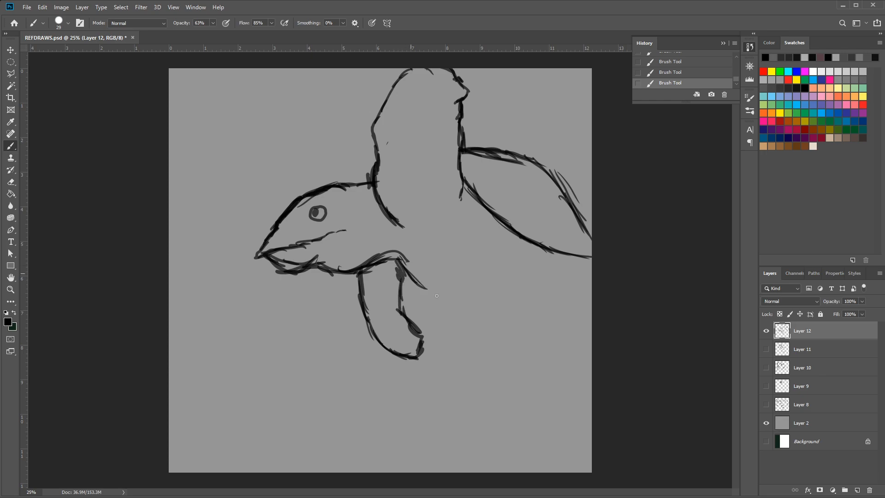
drag(397, 259, 450, 301)
mouse_move(413, 274)
mouse_down()
mouse_move(460, 306)
mouse_move(507, 316)
mouse_up()
mouse_move(455, 297)
mouse_down()
mouse_move(510, 317)
mouse_move(483, 318)
mouse_move(485, 338)
mouse_up()
drag(484, 308, 483, 345)
mouse_move(485, 310)
mouse_down()
mouse_move(479, 350)
mouse_move(504, 366)
mouse_move(537, 339)
mouse_move(539, 315)
mouse_move(509, 313)
mouse_move(561, 324)
mouse_move(563, 303)
mouse_move(554, 318)
mouse_move(576, 298)
mouse_move(576, 339)
mouse_up()
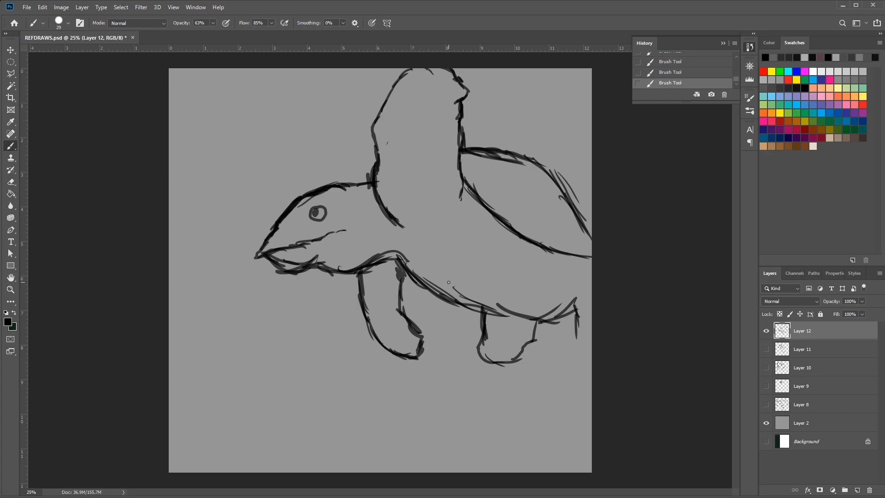
Hide Layer 12 with the turtle sketch and add a new empty layer above it
click(765, 333)
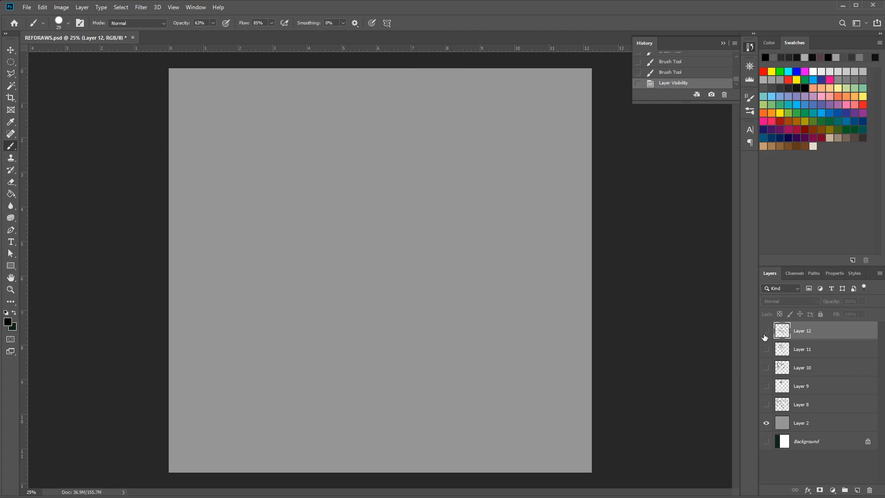
click(858, 491)
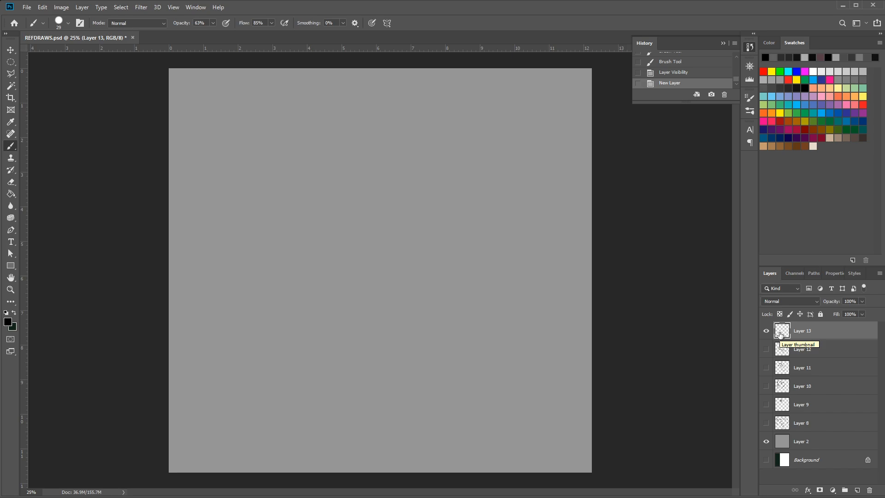
Sketch a rat's head facing left with forehead, long snout and lower jaw, and add the ears
click(330, 184)
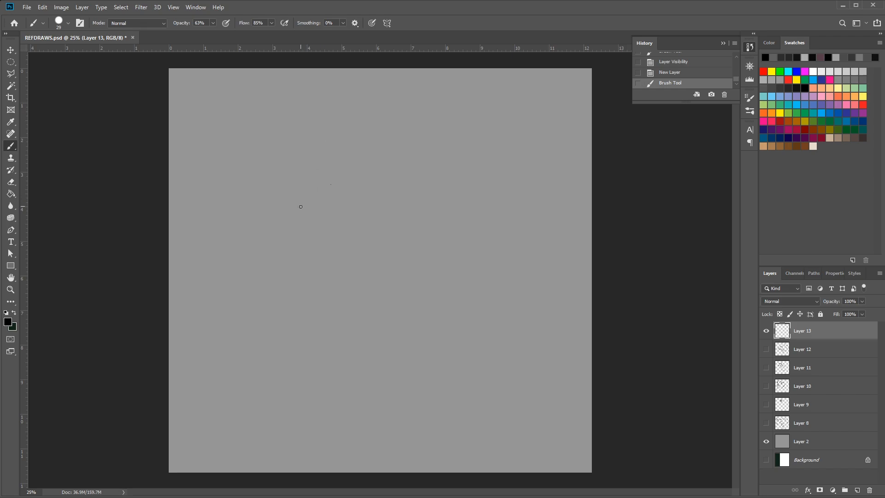
drag(334, 171, 302, 180)
mouse_move(319, 173)
mouse_down()
mouse_move(246, 215)
mouse_move(277, 197)
mouse_move(249, 217)
mouse_move(260, 203)
mouse_move(227, 244)
mouse_up()
mouse_move(231, 234)
mouse_down()
mouse_move(244, 265)
mouse_move(274, 255)
mouse_move(256, 262)
mouse_move(291, 272)
mouse_up()
mouse_move(240, 260)
mouse_down()
mouse_move(236, 246)
mouse_move(240, 261)
mouse_move(284, 263)
mouse_move(288, 275)
mouse_move(327, 279)
mouse_up()
mouse_move(327, 169)
mouse_down()
mouse_move(328, 148)
mouse_move(350, 164)
mouse_move(344, 137)
mouse_move(350, 166)
mouse_move(333, 170)
mouse_move(345, 170)
mouse_up()
Draw the rat's nape and arched back, curving down to the rump with overlapping strokes
mouse_move(353, 165)
mouse_down()
mouse_move(331, 165)
mouse_move(375, 164)
mouse_move(342, 168)
mouse_move(369, 164)
mouse_move(382, 177)
mouse_move(372, 166)
mouse_move(374, 178)
mouse_move(357, 180)
mouse_move(363, 171)
mouse_move(359, 197)
mouse_move(346, 180)
mouse_move(356, 175)
mouse_move(335, 199)
mouse_move(365, 180)
mouse_move(363, 202)
mouse_move(351, 190)
mouse_move(352, 207)
mouse_move(352, 191)
mouse_move(351, 203)
mouse_move(391, 177)
mouse_move(400, 187)
mouse_move(450, 162)
mouse_move(484, 186)
mouse_up()
drag(444, 160, 502, 192)
drag(473, 164, 517, 212)
drag(496, 175, 544, 250)
mouse_move(521, 197)
mouse_down()
mouse_move(548, 264)
mouse_move(548, 253)
mouse_up()
drag(530, 222, 553, 274)
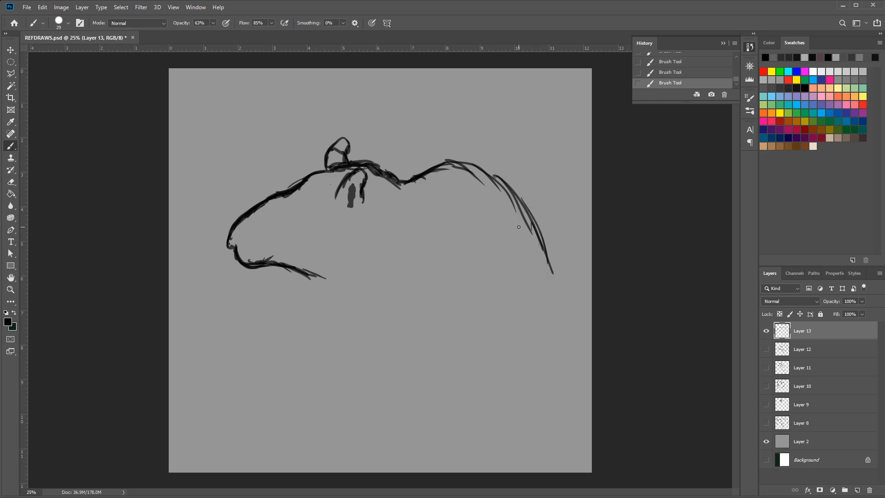
Extend the rat's throat into the chest, draw both front paws with toes, and add the belly line
mouse_move(307, 275)
mouse_down()
mouse_move(334, 289)
mouse_move(324, 284)
mouse_move(330, 302)
mouse_move(339, 281)
mouse_move(325, 301)
mouse_up()
drag(328, 300, 304, 317)
mouse_move(305, 315)
mouse_down()
mouse_move(314, 316)
mouse_move(300, 319)
mouse_up()
mouse_move(308, 311)
mouse_down()
mouse_move(310, 327)
mouse_move(293, 330)
mouse_move(325, 333)
mouse_move(315, 345)
mouse_move(339, 335)
mouse_move(347, 305)
mouse_move(325, 279)
mouse_move(355, 304)
mouse_move(345, 298)
mouse_move(379, 308)
mouse_move(367, 313)
mouse_move(447, 307)
mouse_move(424, 313)
mouse_move(443, 318)
mouse_up()
drag(373, 313, 371, 333)
mouse_move(370, 318)
mouse_down()
mouse_move(343, 354)
mouse_move(348, 336)
mouse_move(332, 347)
mouse_move(348, 340)
mouse_move(346, 328)
mouse_move(356, 307)
mouse_up()
drag(357, 309, 358, 324)
drag(451, 307, 460, 314)
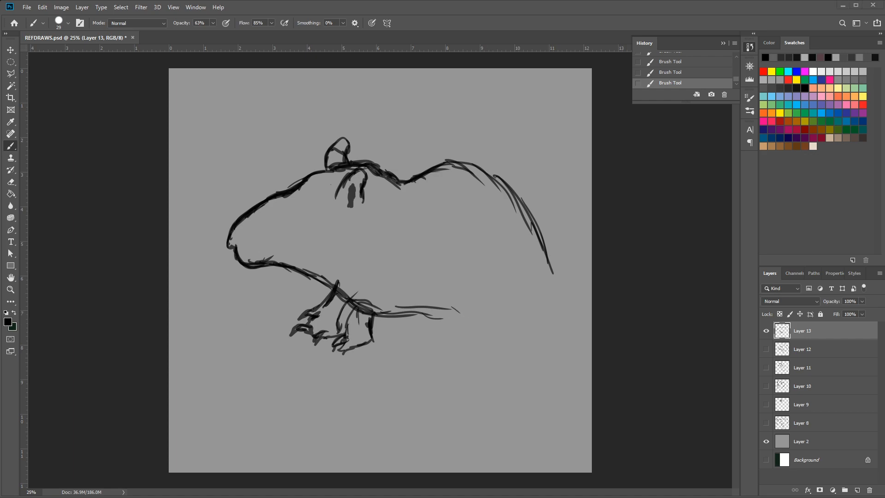
Add the rat's dark eye, draw the hind foot and tail base, and reinforce the back outline
mouse_move(309, 199)
mouse_down()
mouse_move(289, 209)
mouse_move(310, 202)
mouse_move(315, 209)
mouse_move(286, 213)
mouse_move(310, 201)
mouse_move(299, 220)
mouse_up()
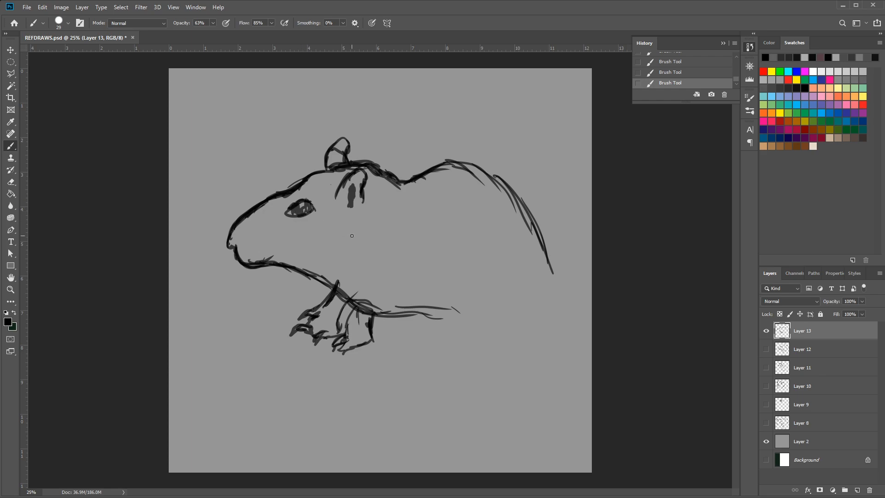
mouse_move(459, 313)
mouse_down()
mouse_move(436, 333)
mouse_move(441, 339)
mouse_move(422, 346)
mouse_move(443, 339)
mouse_move(429, 348)
mouse_move(449, 342)
mouse_move(446, 354)
mouse_move(498, 341)
mouse_move(494, 318)
mouse_move(448, 329)
mouse_move(462, 300)
mouse_move(533, 328)
mouse_move(527, 313)
mouse_move(539, 325)
mouse_up()
mouse_move(546, 262)
mouse_down()
mouse_move(555, 292)
mouse_move(577, 302)
mouse_up()
drag(521, 316, 554, 323)
mouse_move(550, 280)
mouse_down()
mouse_move(512, 181)
mouse_move(472, 161)
mouse_move(426, 171)
mouse_up()
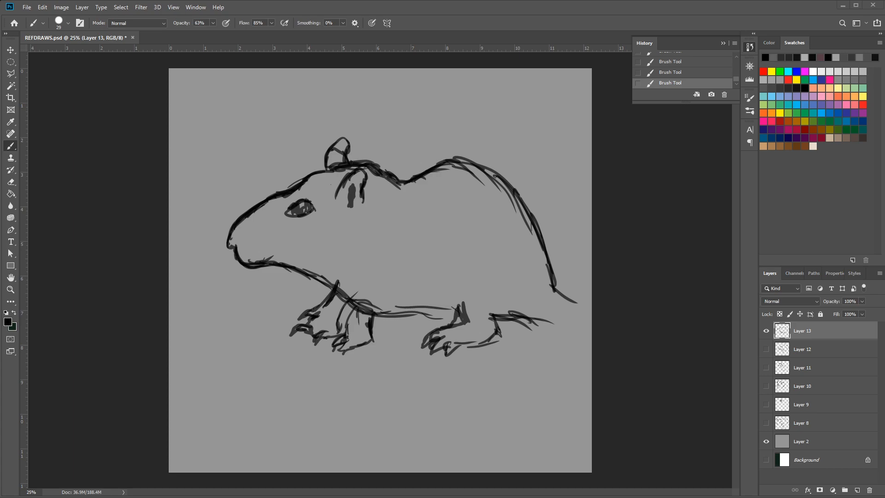
Add a new empty layer above the rat sketch and hide Layer 13
click(856, 491)
click(767, 350)
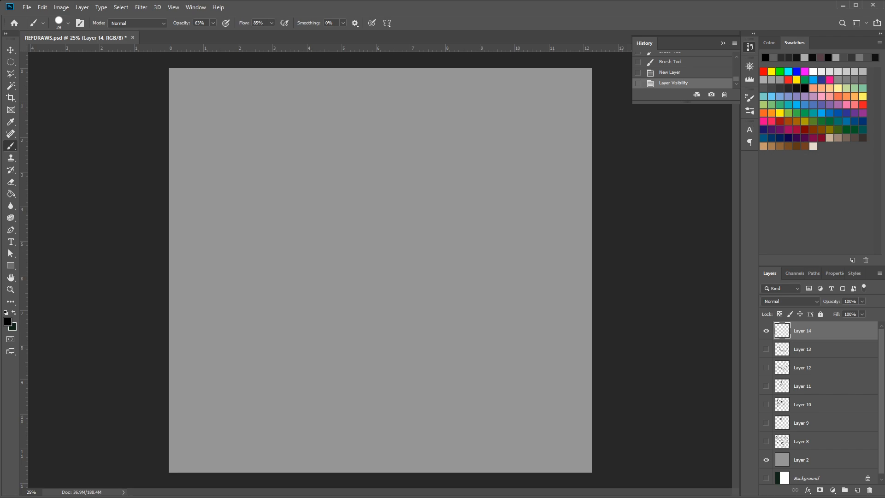
Sketch a small bird's head with a short thick beak, a dark round eye and a rounded crown
click(375, 180)
mouse_move(363, 183)
mouse_down()
mouse_move(385, 191)
mouse_move(356, 177)
mouse_move(356, 194)
mouse_move(350, 180)
mouse_move(332, 181)
mouse_move(356, 194)
mouse_move(340, 189)
mouse_move(351, 212)
mouse_move(362, 209)
mouse_up()
mouse_move(362, 206)
mouse_down()
mouse_move(376, 215)
mouse_move(369, 202)
mouse_move(392, 208)
mouse_move(390, 223)
mouse_move(383, 190)
mouse_move(396, 210)
mouse_up()
drag(371, 181, 380, 178)
mouse_move(374, 181)
mouse_down()
mouse_move(378, 169)
mouse_move(364, 165)
mouse_move(378, 154)
mouse_move(415, 150)
mouse_move(430, 166)
mouse_up()
mouse_move(378, 153)
mouse_down()
mouse_move(414, 139)
mouse_move(438, 175)
mouse_move(426, 143)
mouse_up()
mouse_move(377, 164)
mouse_down()
mouse_move(433, 166)
mouse_move(421, 149)
mouse_move(457, 196)
mouse_move(405, 177)
mouse_move(404, 188)
mouse_move(418, 191)
mouse_move(412, 178)
mouse_move(400, 183)
mouse_move(418, 189)
mouse_move(408, 179)
mouse_move(405, 186)
mouse_move(414, 181)
mouse_move(414, 190)
mouse_move(413, 182)
mouse_move(411, 189)
mouse_move(445, 179)
mouse_move(457, 205)
mouse_up()
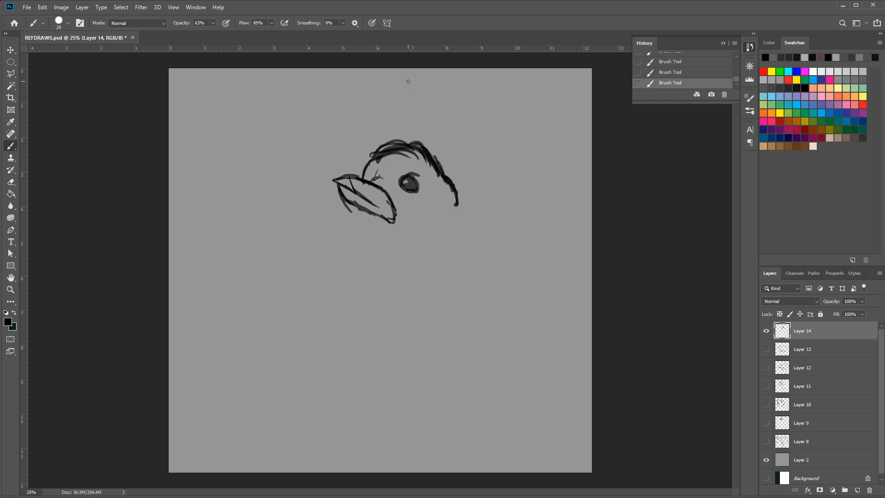
Draw the bird's round breast and belly from below the beak, reinforcing the curve with overlapping strokes
mouse_move(352, 204)
mouse_down()
mouse_move(349, 221)
mouse_move(328, 234)
mouse_move(327, 279)
mouse_up()
drag(344, 219, 336, 317)
drag(330, 244, 357, 340)
mouse_move(336, 286)
mouse_down()
mouse_move(370, 341)
mouse_move(438, 350)
mouse_up()
mouse_move(369, 333)
mouse_down()
mouse_move(440, 350)
mouse_move(347, 320)
mouse_up()
drag(330, 288, 386, 345)
mouse_move(342, 313)
mouse_down()
mouse_move(407, 352)
mouse_move(436, 343)
mouse_move(385, 347)
mouse_up()
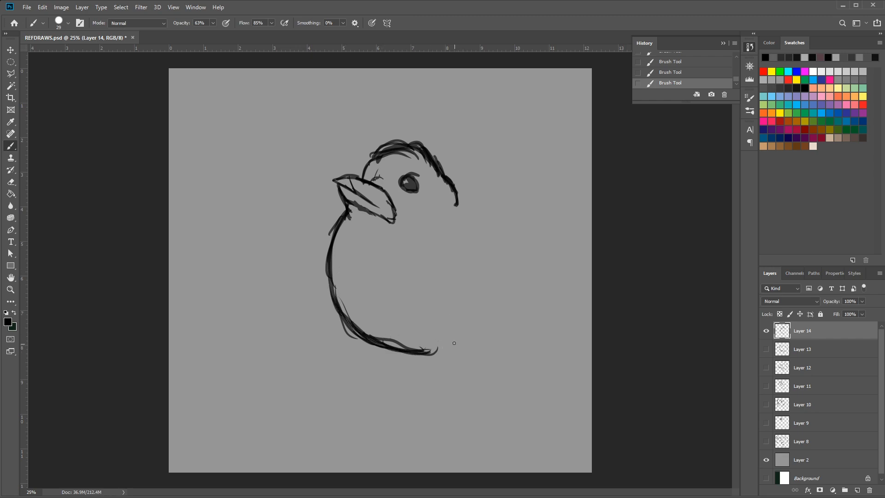
Draw the bird's leg and forward-pointing foot with clawed toes under the belly
mouse_move(441, 338)
mouse_down()
mouse_move(448, 357)
mouse_move(420, 368)
mouse_move(441, 347)
mouse_move(416, 358)
mouse_move(429, 372)
mouse_move(426, 344)
mouse_move(446, 365)
mouse_move(409, 375)
mouse_move(381, 395)
mouse_move(384, 402)
mouse_move(398, 395)
mouse_move(368, 408)
mouse_move(398, 395)
mouse_up()
drag(398, 395, 382, 415)
mouse_move(394, 404)
mouse_down()
mouse_move(381, 416)
mouse_move(404, 398)
mouse_move(394, 421)
mouse_move(413, 405)
mouse_move(392, 423)
mouse_move(454, 383)
mouse_move(464, 372)
mouse_move(450, 324)
mouse_move(457, 346)
mouse_move(470, 338)
mouse_up()
Draw the bird's folded wing, back, underside and pointed tail feathers
mouse_move(419, 329)
mouse_down()
mouse_move(497, 340)
mouse_move(471, 336)
mouse_move(449, 294)
mouse_move(435, 298)
mouse_move(453, 293)
mouse_move(430, 300)
mouse_move(469, 279)
mouse_move(472, 261)
mouse_move(459, 247)
mouse_move(472, 261)
mouse_up()
mouse_move(453, 207)
mouse_down()
mouse_move(445, 248)
mouse_move(484, 222)
mouse_move(476, 252)
mouse_move(463, 246)
mouse_move(498, 229)
mouse_move(509, 248)
mouse_move(487, 272)
mouse_move(509, 248)
mouse_move(520, 252)
mouse_up()
drag(496, 224, 501, 276)
mouse_move(475, 332)
mouse_down()
mouse_move(526, 319)
mouse_move(532, 284)
mouse_move(544, 285)
mouse_move(528, 310)
mouse_move(579, 287)
mouse_move(533, 263)
mouse_up()
drag(559, 274, 529, 267)
drag(518, 255, 553, 278)
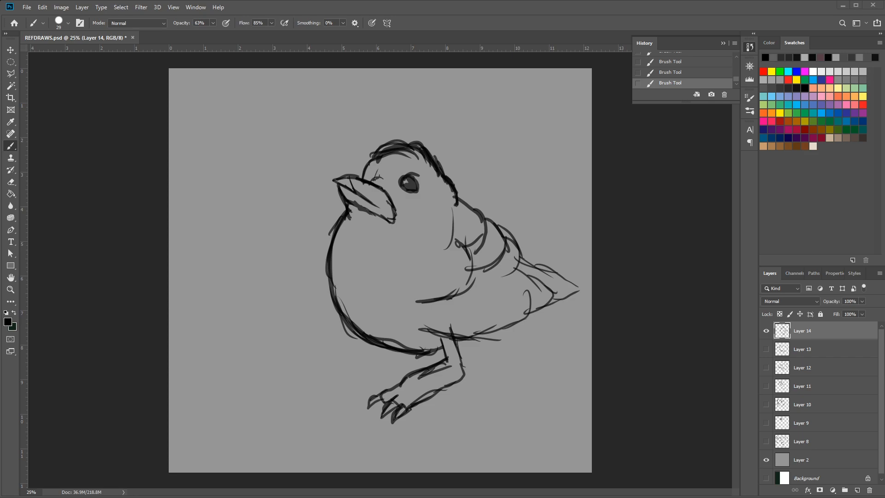
Add a new empty layer above the bird sketch and hide Layer 14
click(766, 331)
click(766, 331)
click(858, 490)
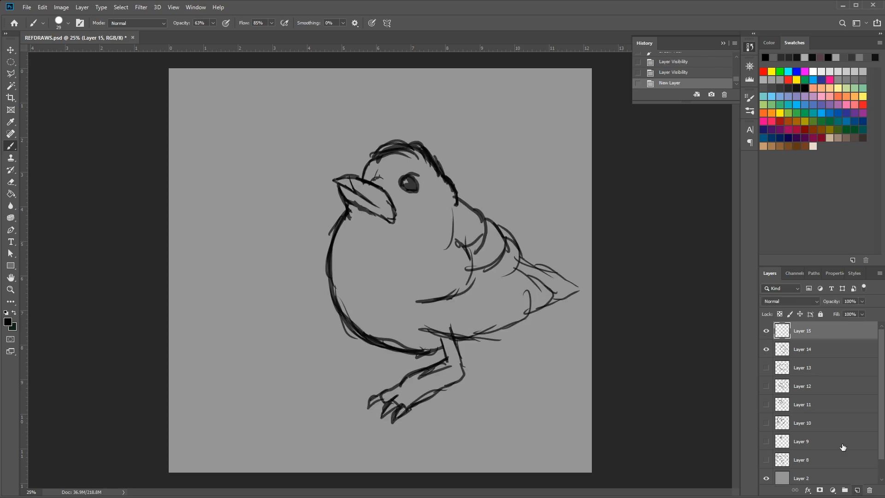
click(766, 348)
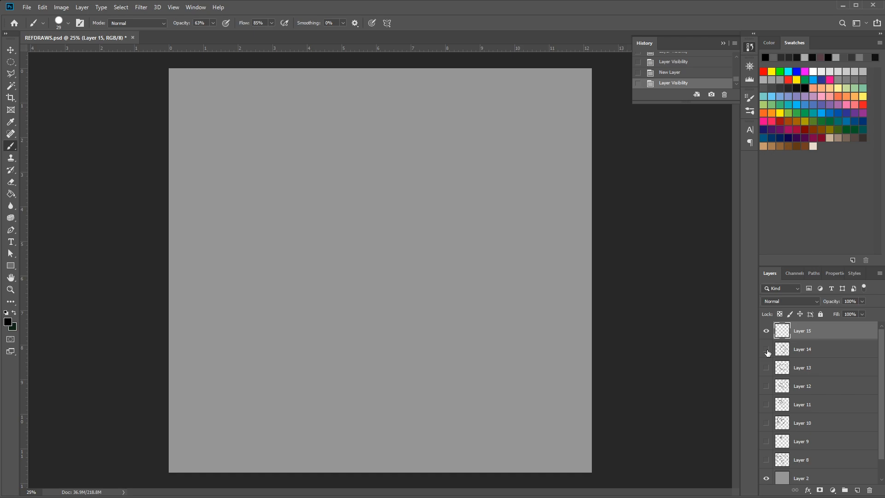
Draw a short slanted chin line for a new animal's head and move it lower on the canvas
click(428, 198)
drag(436, 191, 395, 219)
drag(437, 191, 404, 220)
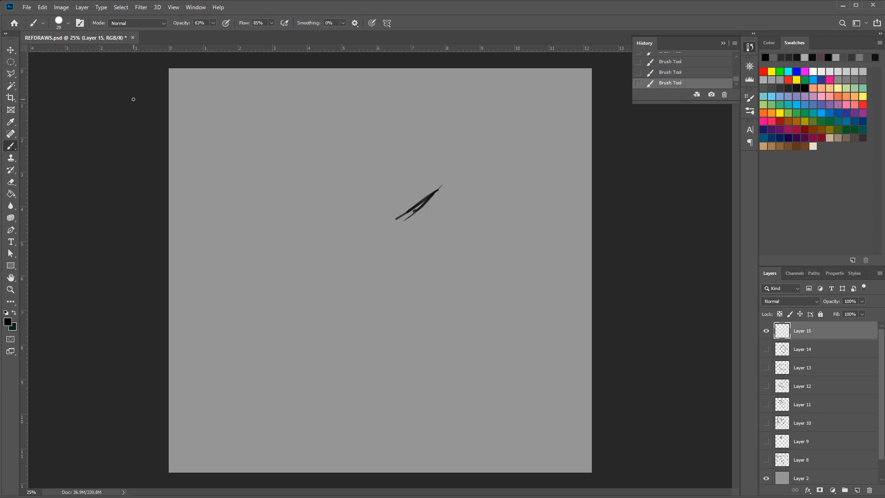
click(16, 49)
mouse_move(433, 191)
mouse_down()
mouse_move(433, 223)
mouse_move(419, 238)
mouse_move(433, 227)
mouse_move(408, 244)
mouse_move(448, 203)
mouse_up()
click(11, 146)
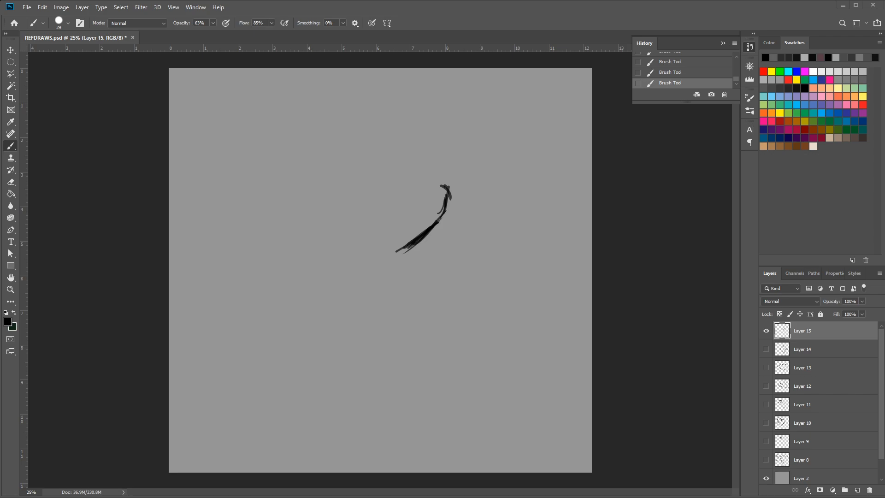
Draw the animal's forehead and domed brow sloping back from the nose, and add a half-closed eye with a brow line
mouse_move(446, 193)
mouse_down()
mouse_move(408, 159)
mouse_move(385, 159)
mouse_move(376, 186)
mouse_move(371, 178)
mouse_move(403, 162)
mouse_move(344, 194)
mouse_up()
drag(386, 169, 340, 199)
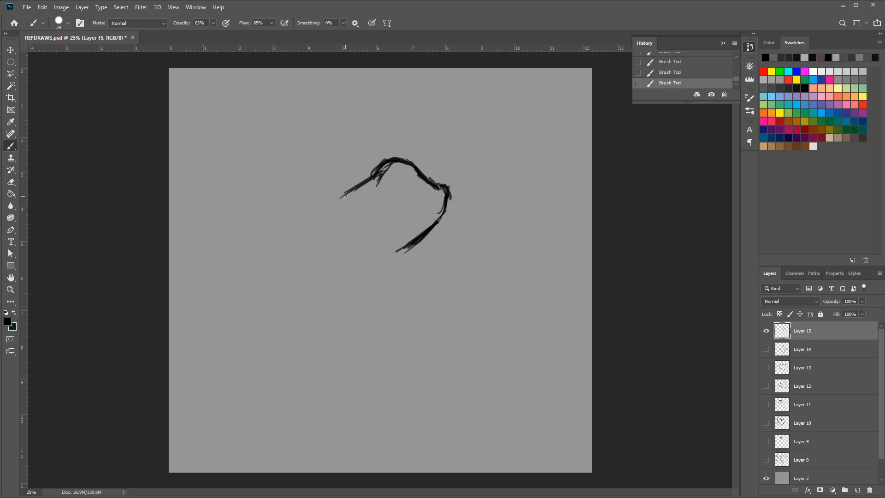
mouse_move(400, 194)
mouse_down()
mouse_move(378, 196)
mouse_move(368, 211)
mouse_move(380, 220)
mouse_move(397, 207)
mouse_up()
mouse_move(398, 206)
mouse_down()
mouse_move(367, 211)
mouse_move(391, 211)
mouse_up()
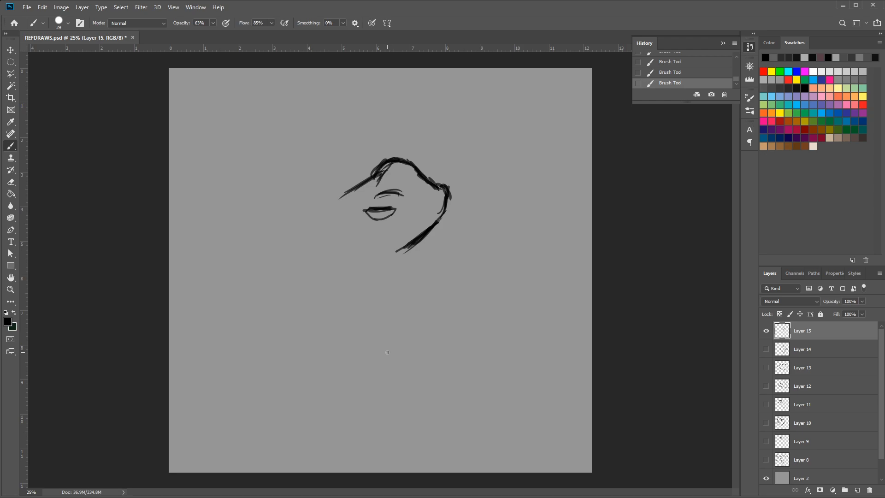
Add the animal's mouth and jaw, draw the long pointed ear behind the head, and extend the throat down to the chest
mouse_move(434, 211)
mouse_down()
mouse_move(414, 226)
mouse_move(445, 207)
mouse_move(397, 237)
mouse_move(455, 199)
mouse_move(422, 234)
mouse_move(423, 222)
mouse_move(439, 209)
mouse_move(412, 251)
mouse_move(380, 272)
mouse_up()
drag(418, 247, 376, 274)
mouse_move(373, 172)
mouse_down()
mouse_move(328, 203)
mouse_move(383, 173)
mouse_move(325, 213)
mouse_up()
mouse_move(344, 198)
mouse_down()
mouse_move(322, 200)
mouse_move(340, 197)
mouse_move(321, 196)
mouse_move(338, 198)
mouse_move(311, 184)
mouse_move(335, 206)
mouse_move(293, 184)
mouse_move(307, 177)
mouse_move(344, 189)
mouse_up()
mouse_move(343, 188)
mouse_down()
mouse_move(282, 181)
mouse_move(309, 194)
mouse_move(275, 180)
mouse_up()
drag(284, 183, 324, 203)
drag(325, 275, 338, 285)
mouse_move(398, 263)
mouse_down()
mouse_move(331, 308)
mouse_move(324, 326)
mouse_up()
drag(341, 291, 313, 339)
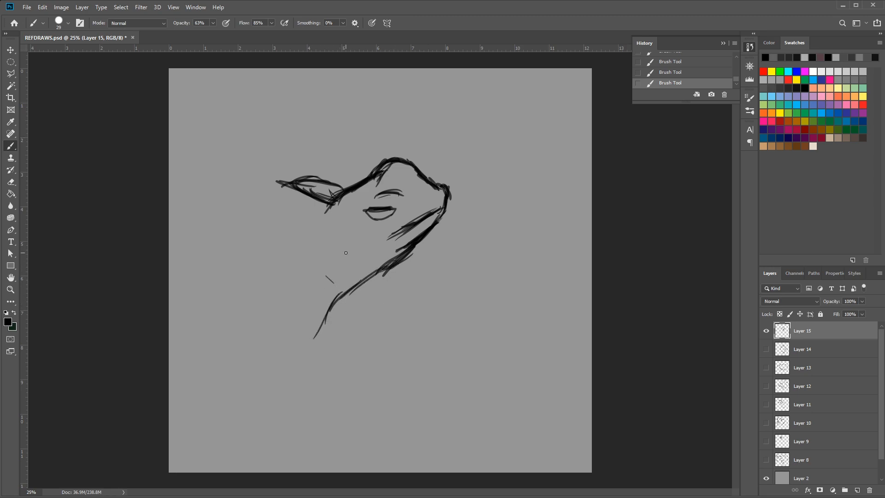
Draw both sides of the animal's near foreleg, curving down from the chest to the wrist
mouse_move(299, 291)
mouse_down()
mouse_move(281, 322)
mouse_move(284, 355)
mouse_up()
drag(285, 328, 281, 346)
drag(322, 323, 313, 361)
mouse_move(329, 306)
mouse_down()
mouse_move(316, 343)
mouse_move(319, 370)
mouse_up()
Draw the animal's near front paw with spread toes and long claws
mouse_move(284, 333)
mouse_down()
mouse_move(317, 360)
mouse_move(329, 380)
mouse_up()
mouse_move(283, 350)
mouse_down()
mouse_move(286, 380)
mouse_move(286, 358)
mouse_move(325, 382)
mouse_move(348, 378)
mouse_move(331, 386)
mouse_move(357, 383)
mouse_move(328, 402)
mouse_move(345, 422)
mouse_move(312, 387)
mouse_move(347, 435)
mouse_move(328, 421)
mouse_up()
drag(313, 391, 316, 422)
drag(313, 390, 317, 426)
drag(316, 420, 300, 426)
mouse_move(298, 391)
mouse_down()
mouse_move(300, 433)
mouse_move(316, 427)
mouse_up()
mouse_move(316, 421)
mouse_down()
mouse_move(312, 393)
mouse_move(310, 448)
mouse_move(296, 432)
mouse_up()
mouse_move(299, 396)
mouse_down()
mouse_move(296, 428)
mouse_move(279, 427)
mouse_up()
mouse_move(278, 425)
mouse_down()
mouse_move(290, 400)
mouse_move(271, 422)
mouse_up()
mouse_move(289, 387)
mouse_down()
mouse_move(277, 405)
mouse_move(290, 388)
mouse_move(257, 397)
mouse_move(280, 377)
mouse_move(249, 407)
mouse_move(267, 406)
mouse_move(260, 401)
mouse_up()
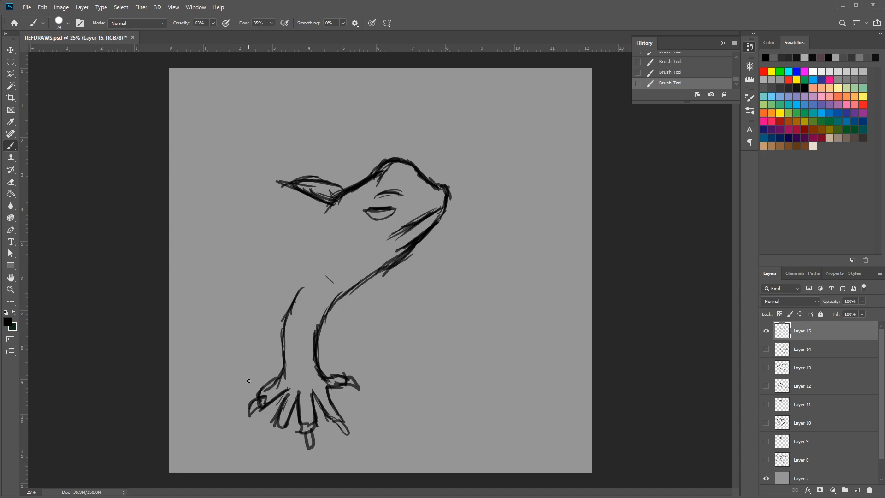
Draw the animal's far foreleg below the throat and its paw with spread toes
drag(374, 274, 390, 314)
mouse_move(357, 291)
mouse_down()
mouse_move(376, 330)
mouse_move(403, 304)
mouse_move(422, 318)
mouse_move(395, 317)
mouse_move(425, 331)
mouse_move(406, 336)
mouse_move(434, 339)
mouse_move(404, 334)
mouse_move(410, 343)
mouse_move(400, 329)
mouse_move(415, 351)
mouse_move(400, 353)
mouse_move(388, 333)
mouse_move(419, 363)
mouse_move(379, 333)
mouse_move(390, 339)
mouse_move(386, 359)
mouse_up()
mouse_move(382, 338)
mouse_down()
mouse_move(387, 357)
mouse_move(369, 330)
mouse_move(378, 341)
mouse_move(377, 330)
mouse_up()
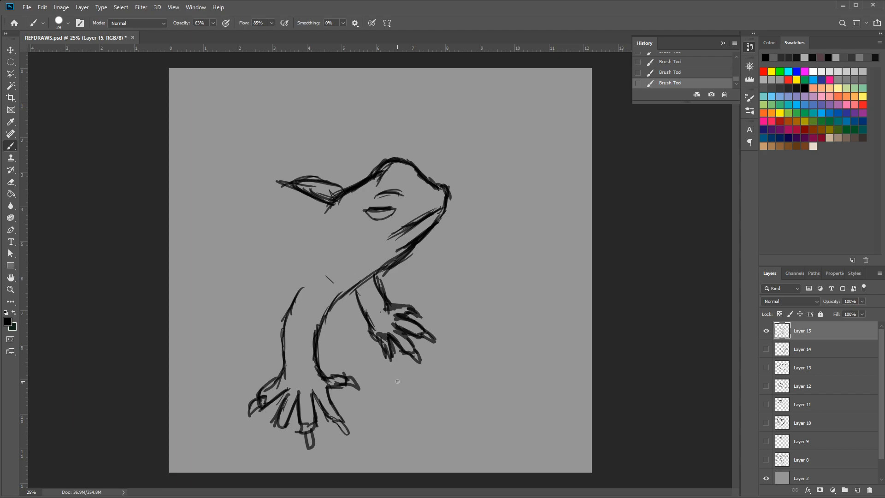
Draw the animal's belly line behind the near foreleg, with short strokes where the hind leg begins
drag(254, 283, 287, 309)
drag(237, 267, 282, 307)
mouse_move(235, 268)
mouse_down()
mouse_move(287, 310)
mouse_move(263, 303)
mouse_move(237, 271)
mouse_move(238, 304)
mouse_up()
drag(238, 291, 230, 300)
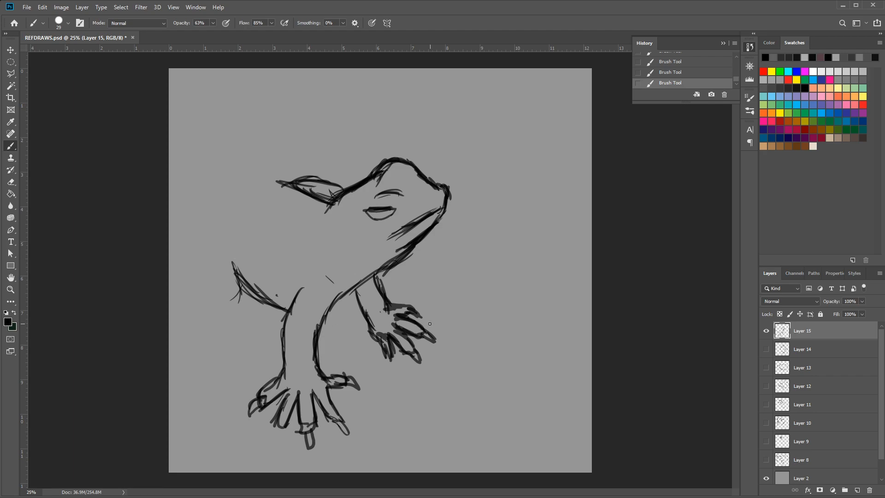
Show Layer 14 with the bird sketch again and hide Layer 15
click(766, 349)
click(766, 330)
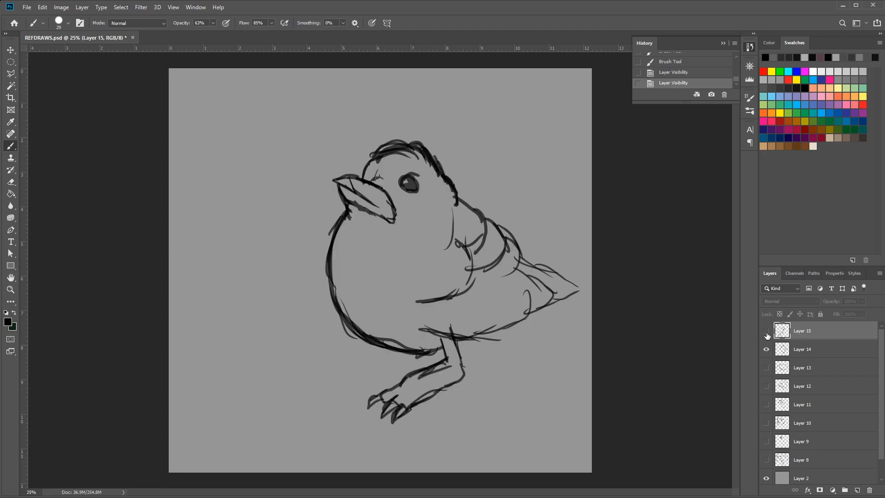
Review the sketches on Layers 13, 12 and 11 one at a time, hiding each previous layer, starting with Layer 14
click(766, 349)
click(766, 368)
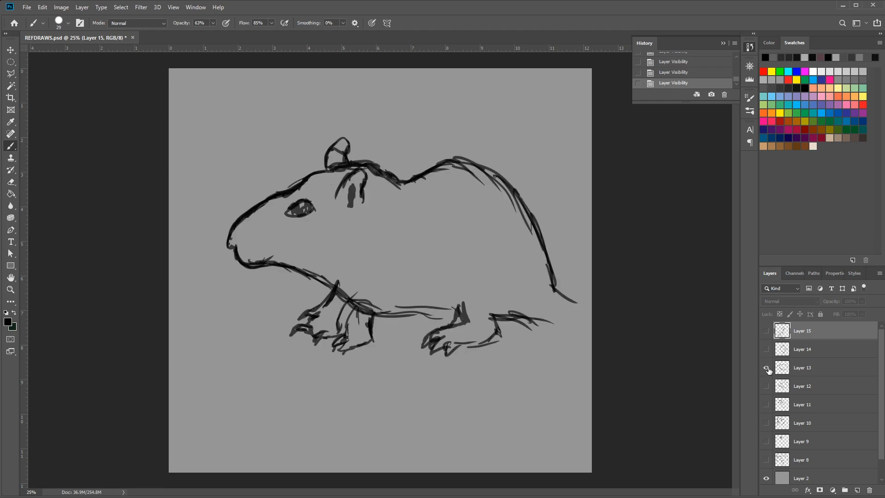
click(767, 368)
click(766, 386)
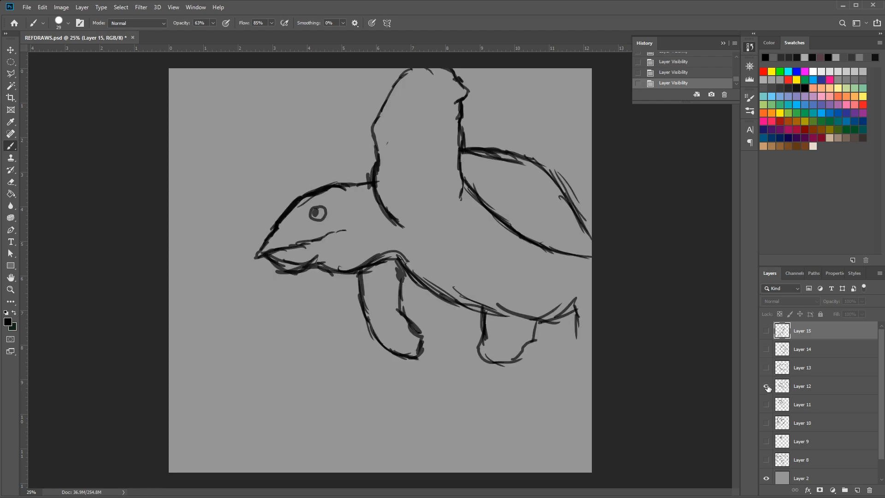
click(766, 386)
click(767, 404)
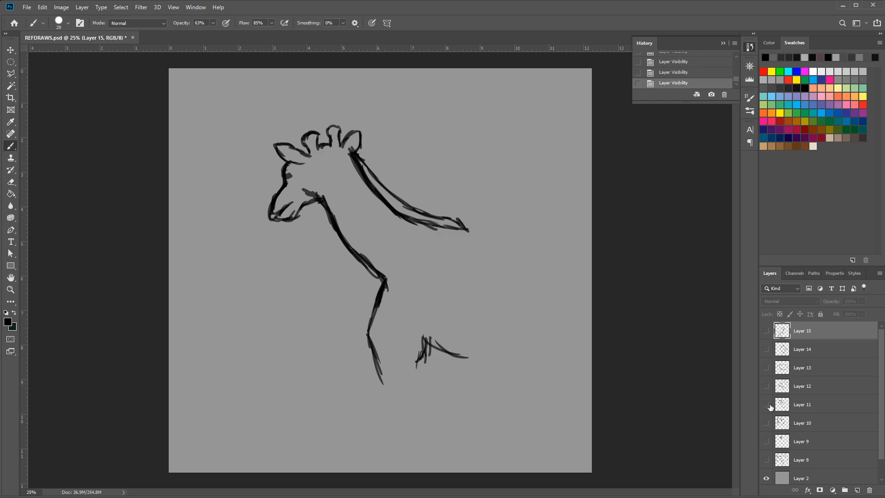
Hide Layer 11, view Layers 10 and 9 individually, and show the group of small animal sketches on Layer 8
click(766, 405)
click(766, 423)
click(766, 423)
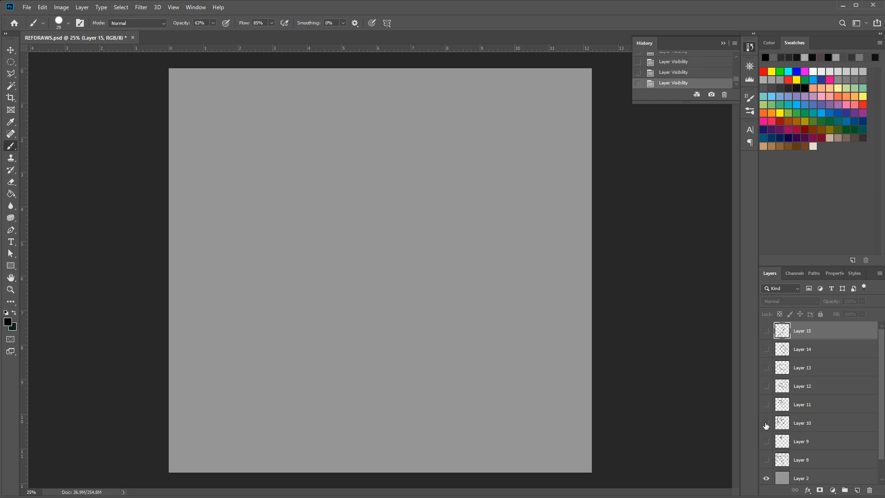
click(767, 441)
click(768, 442)
click(766, 459)
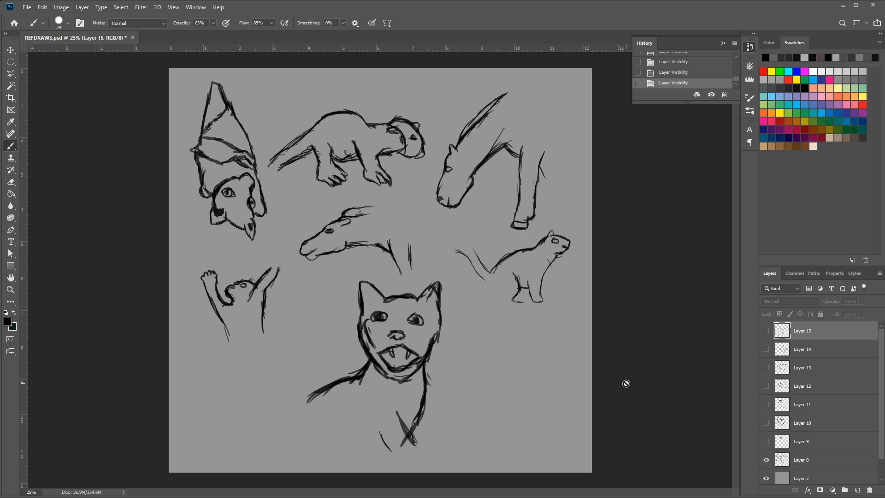
Check the Layer 9 sketch once more, hide it, and leave the sketches on Layer 8 shown
click(767, 442)
click(767, 441)
click(767, 461)
click(767, 461)
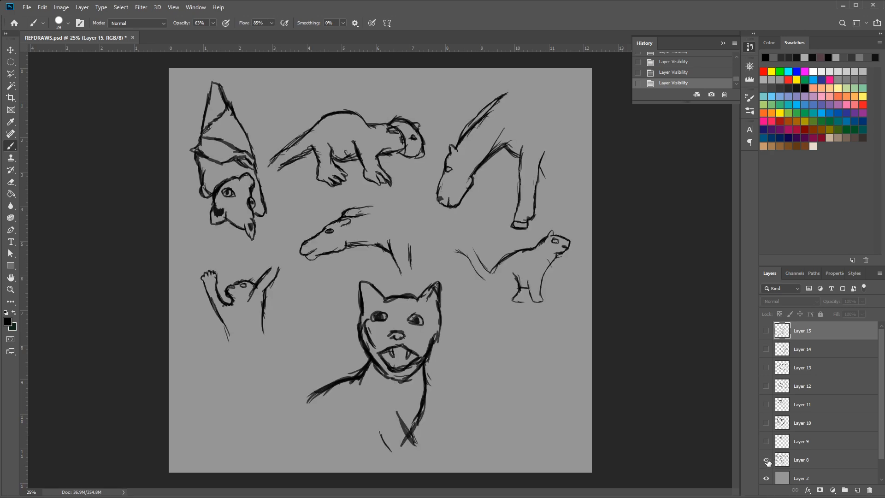